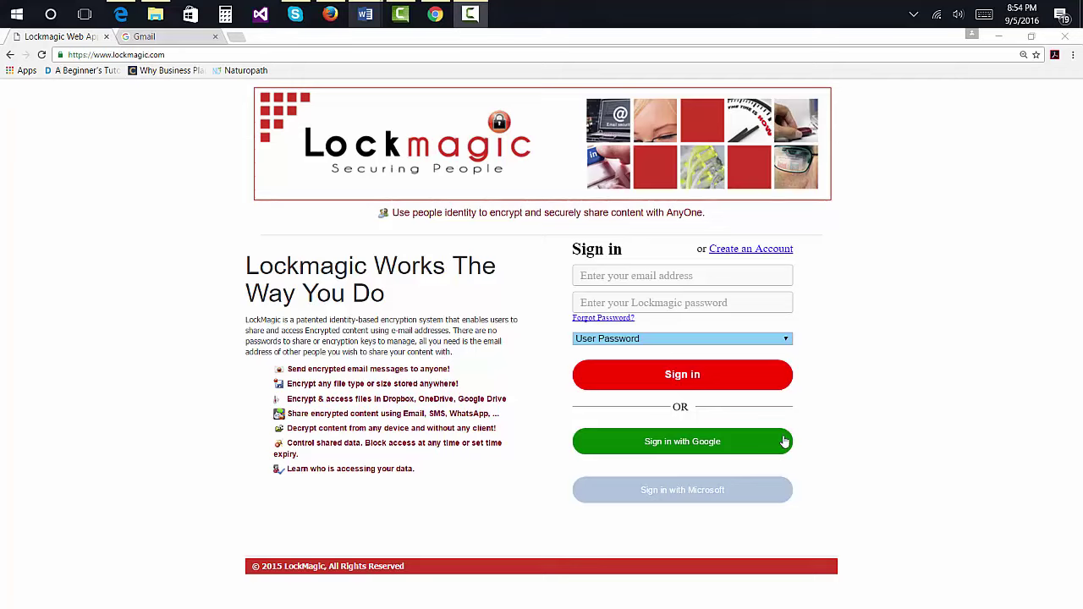
Step: Sign in with the Google account password to reach the LockMagic Cloud Service dashboard
{"action": "left_click", "coordinate": [714, 442]}
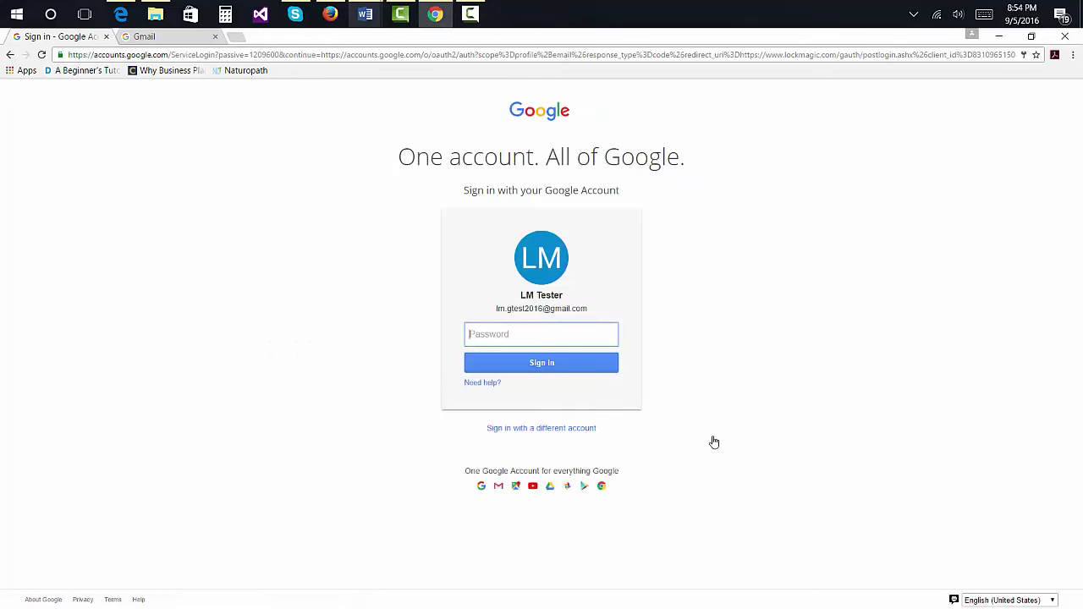
{"action": "type", "text": "••••••••••••••"}
{"action": "left_click", "coordinate": [523, 370]}
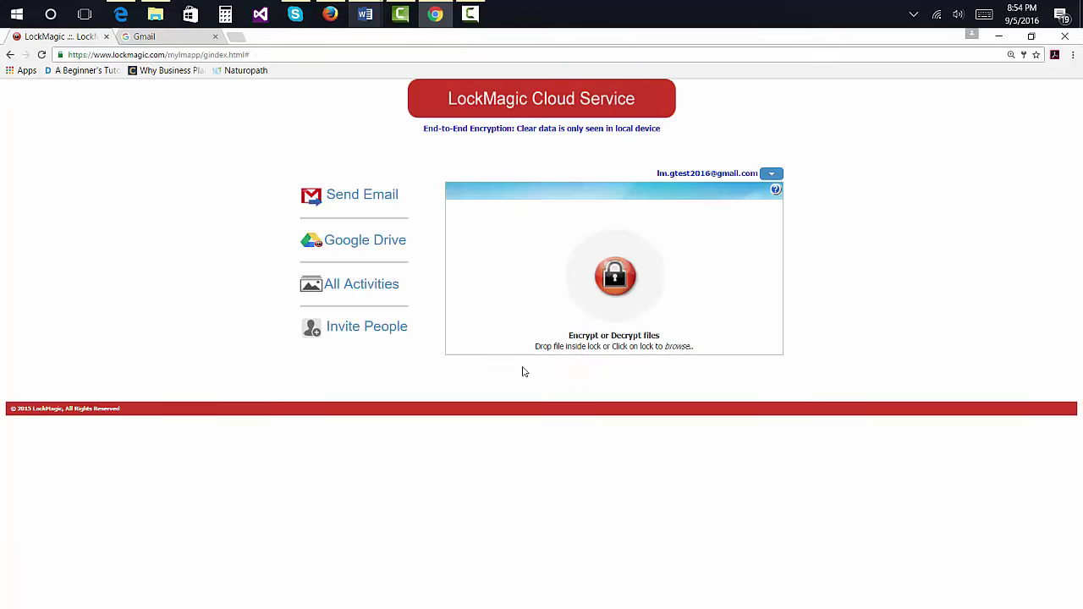
Step: Start a new secure email with the subject 'Quarterly Numbers'
{"action": "left_click", "coordinate": [353, 243]}
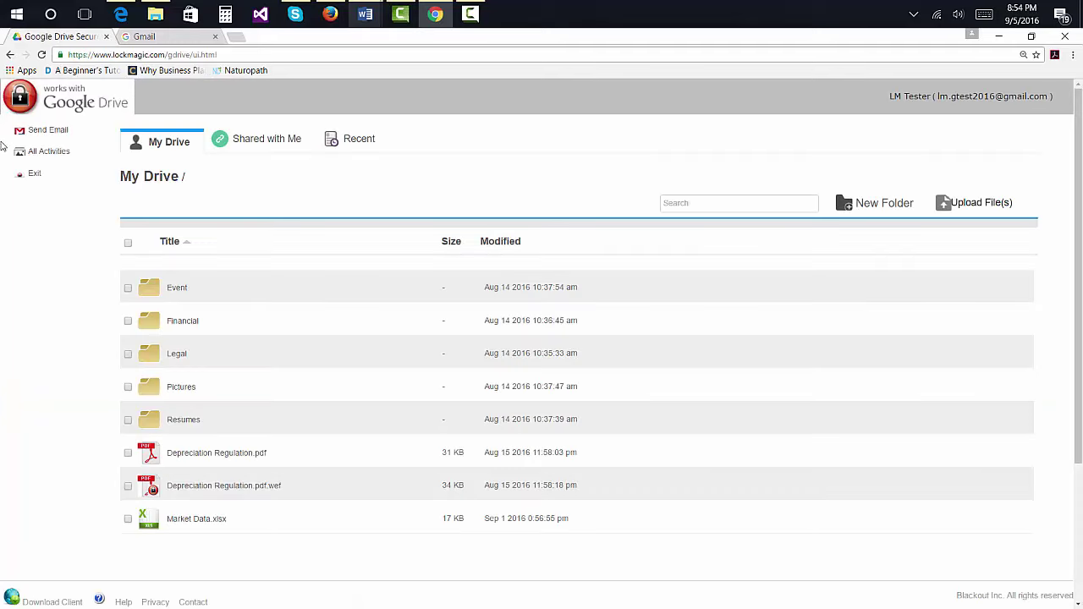
{"action": "left_click", "coordinate": [34, 176]}
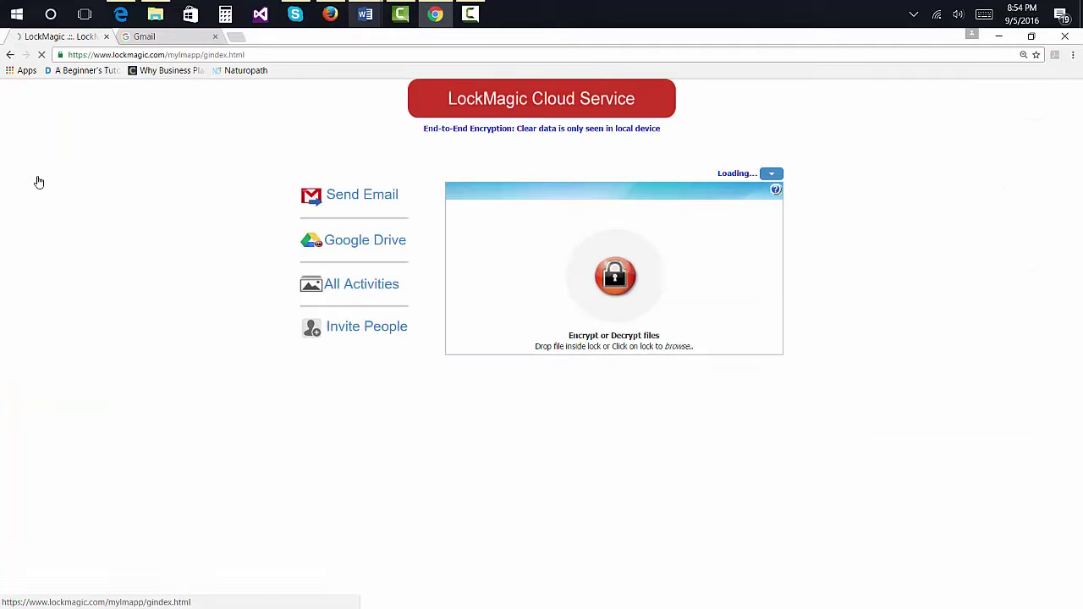
{"action": "left_click", "coordinate": [354, 205]}
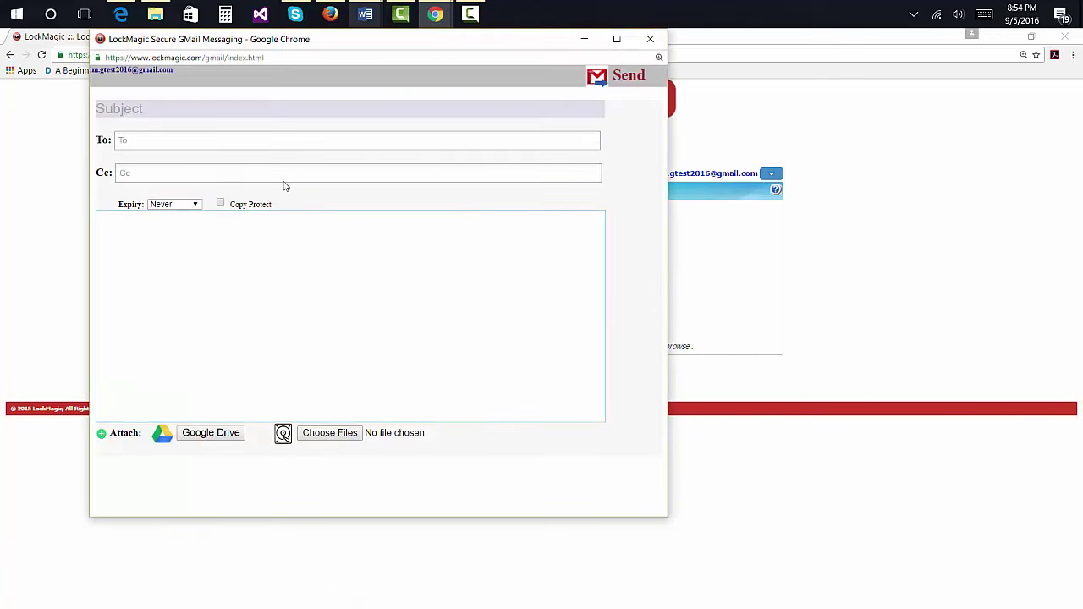
{"action": "left_click", "coordinate": [197, 108]}
{"action": "type", "text": "Q"}
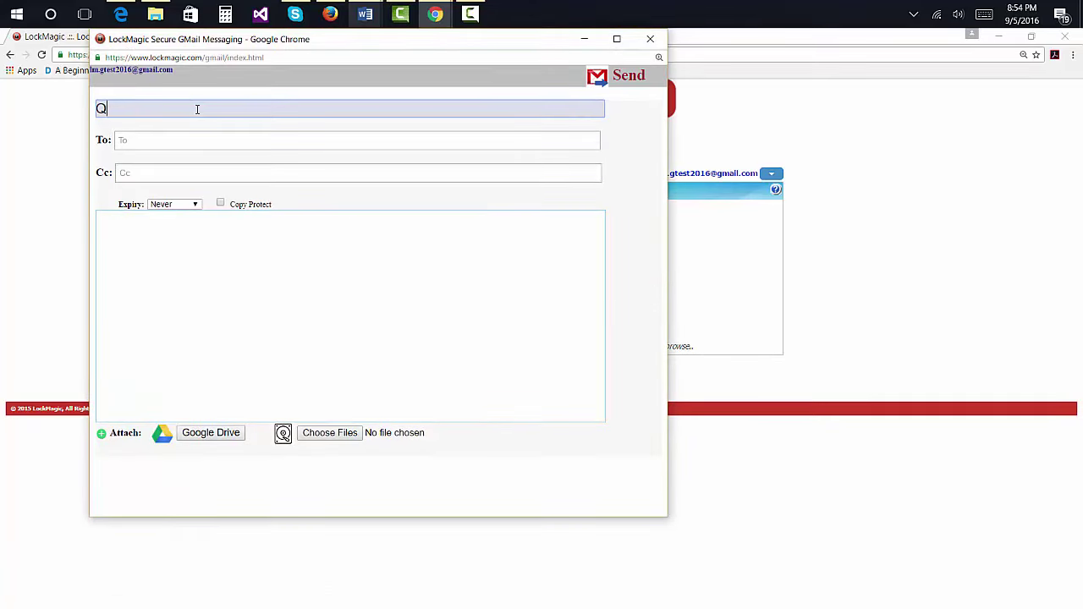
{"action": "type", "text": "uarterly Numbers"}
Step: Add the suggested contact and the Outlook tester address as the two recipients
{"action": "left_click", "coordinate": [163, 135]}
{"action": "key", "text": "Down"}
{"action": "key", "text": "Return"}
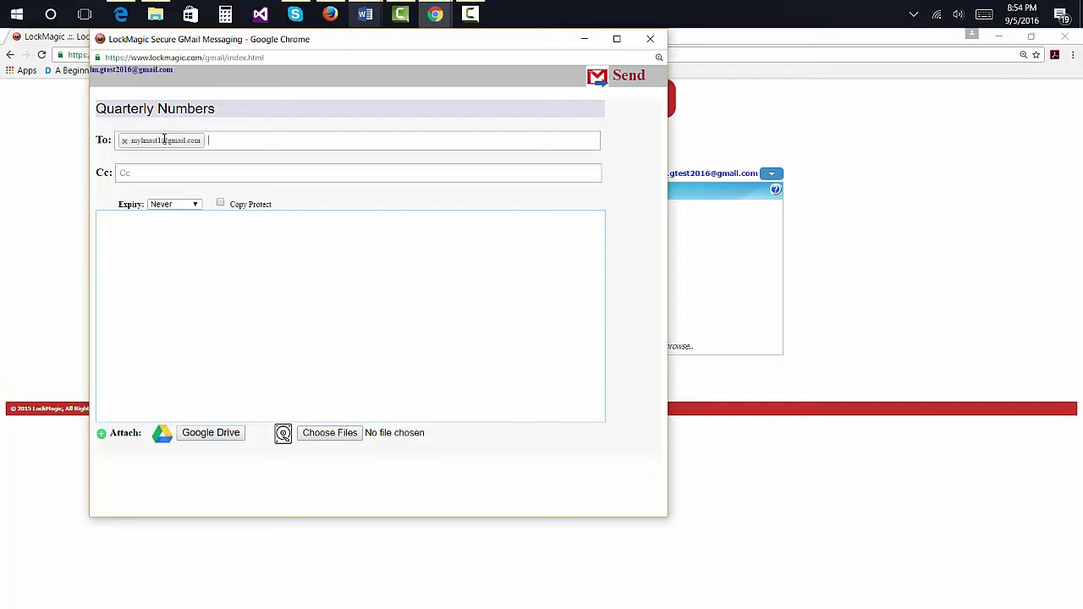
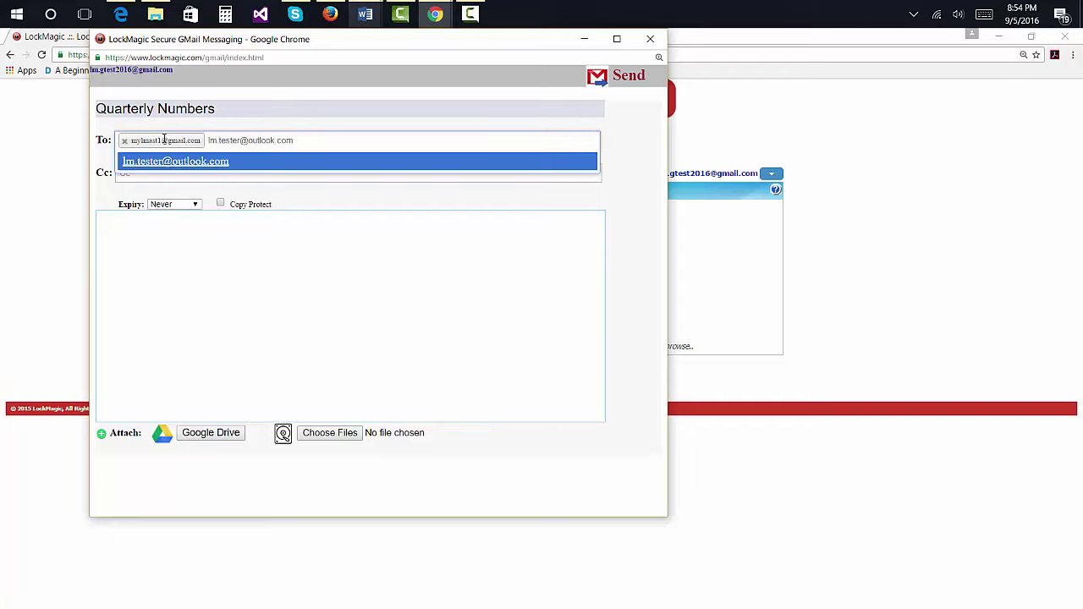
{"action": "key", "text": "Return"}
Step: Write the body asking for feedback on the numbers by tomorrow COB, signed 'Thanks' and 'LMT'
{"action": "left_click", "coordinate": [124, 234]}
{"action": "type", "text": "Please review"}
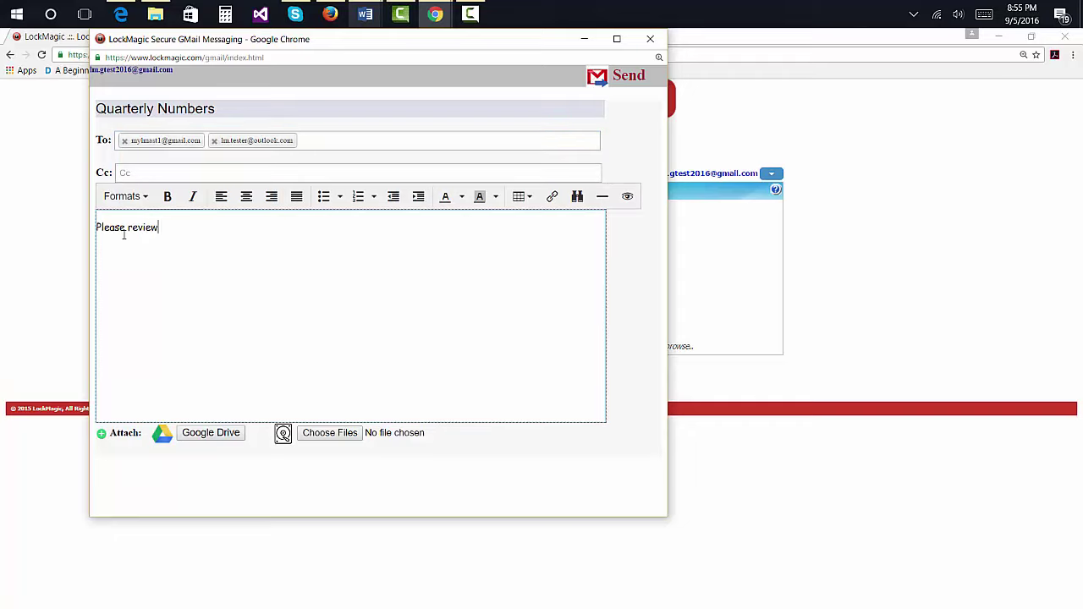
{"action": "type", "text": " these numbers and send me you"}
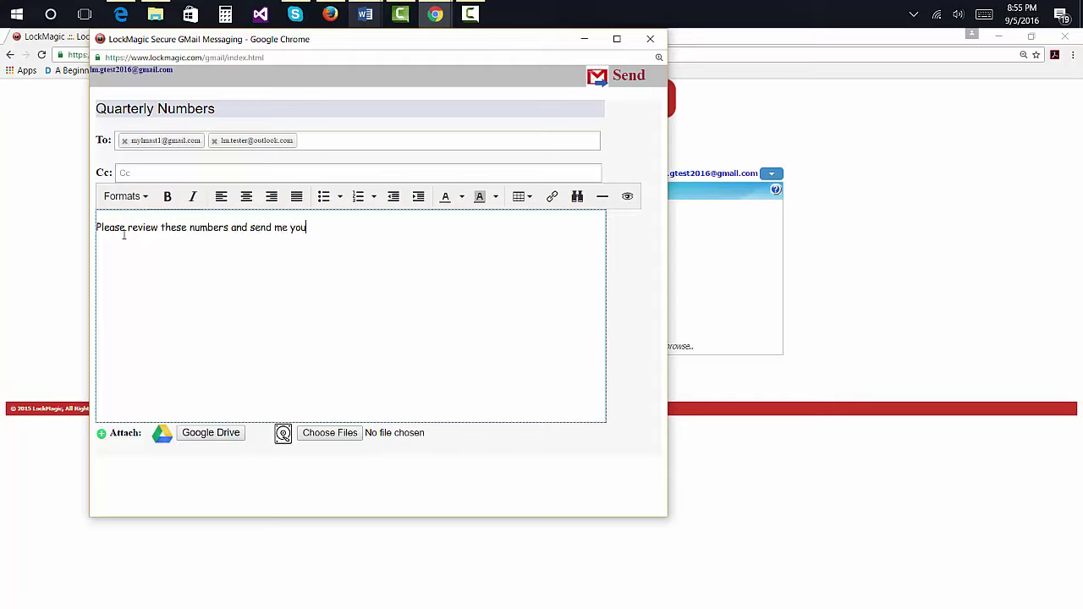
{"action": "type", "text": "r feedback by tomorrow CO"}
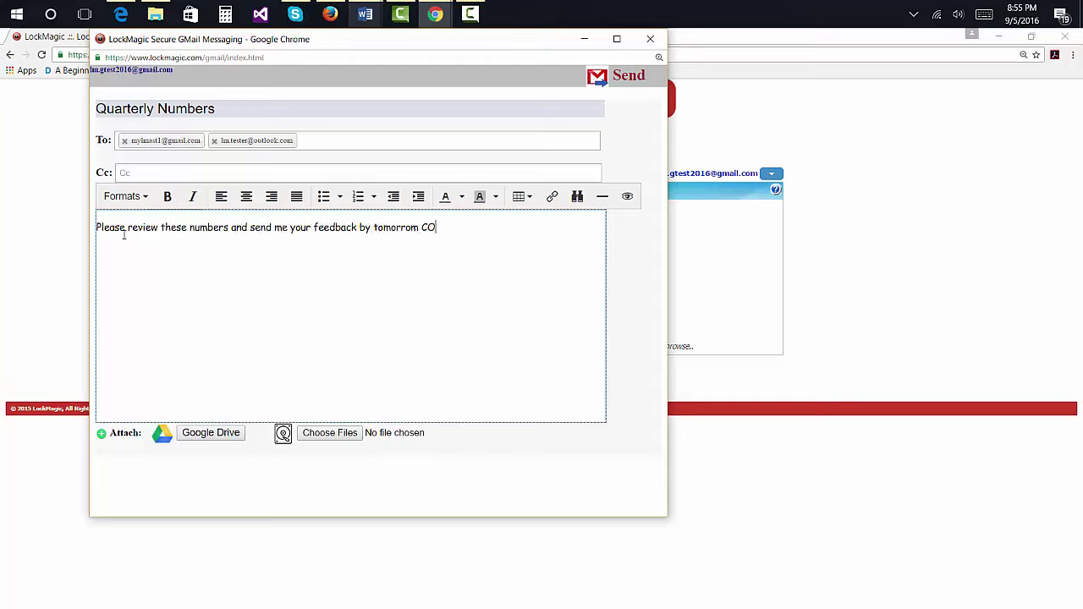
{"action": "type", "text": "B."}
{"action": "key", "text": "Return"}
{"action": "key", "text": "Return"}
{"action": "type", "text": "Thanks"}
{"action": "key", "text": "Return"}
{"action": "type", "text": "LMT"}
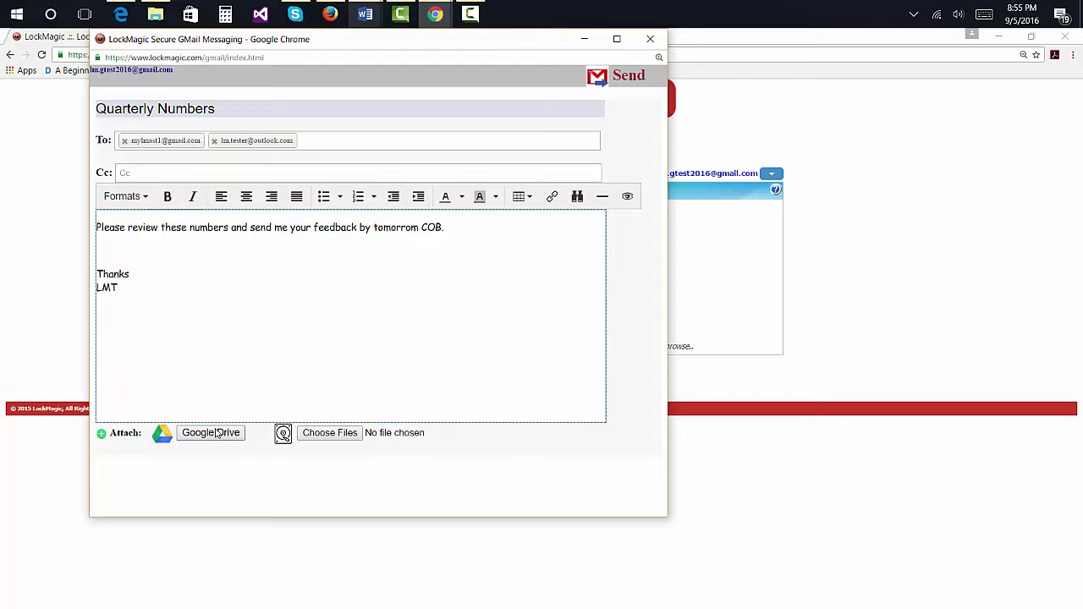
Step: Select Market Data.xlsx in the maximized Google Drive picker and attach it
{"action": "left_click", "coordinate": [216, 432]}
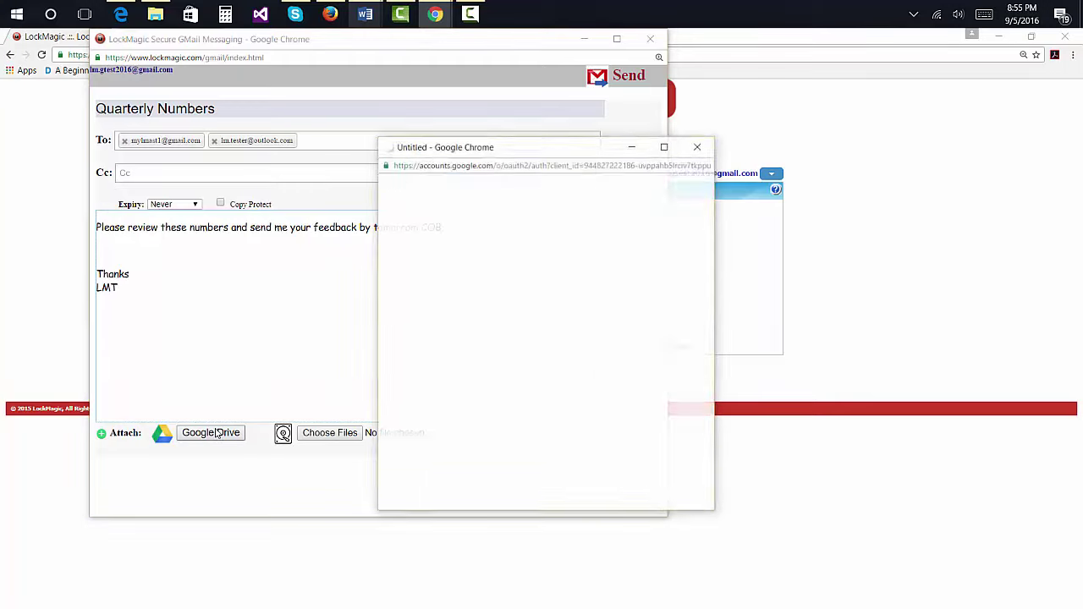
{"action": "left_click", "coordinate": [617, 39]}
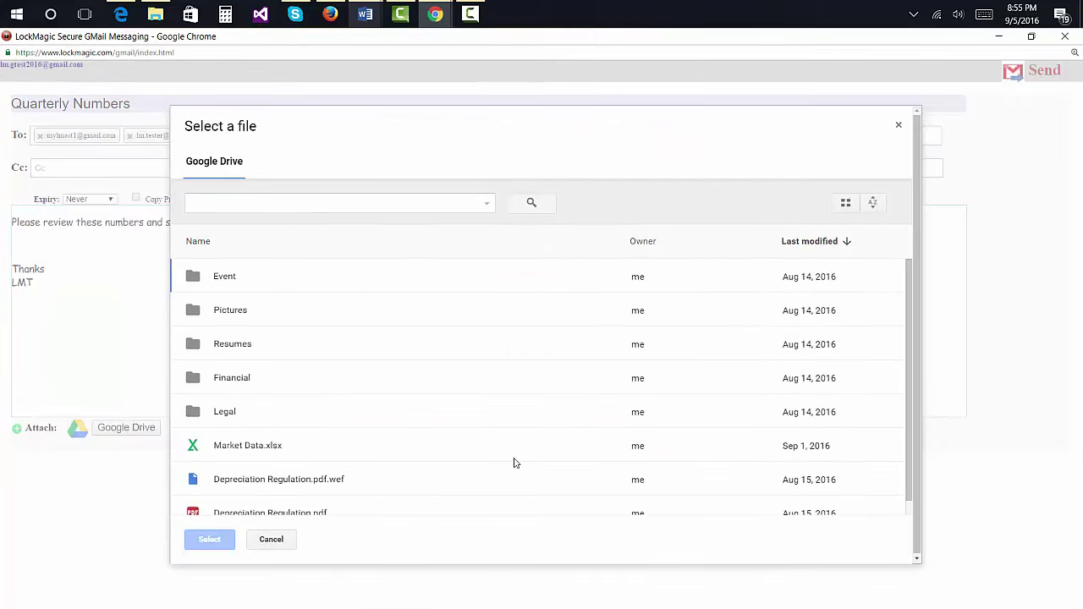
{"action": "left_click", "coordinate": [251, 451]}
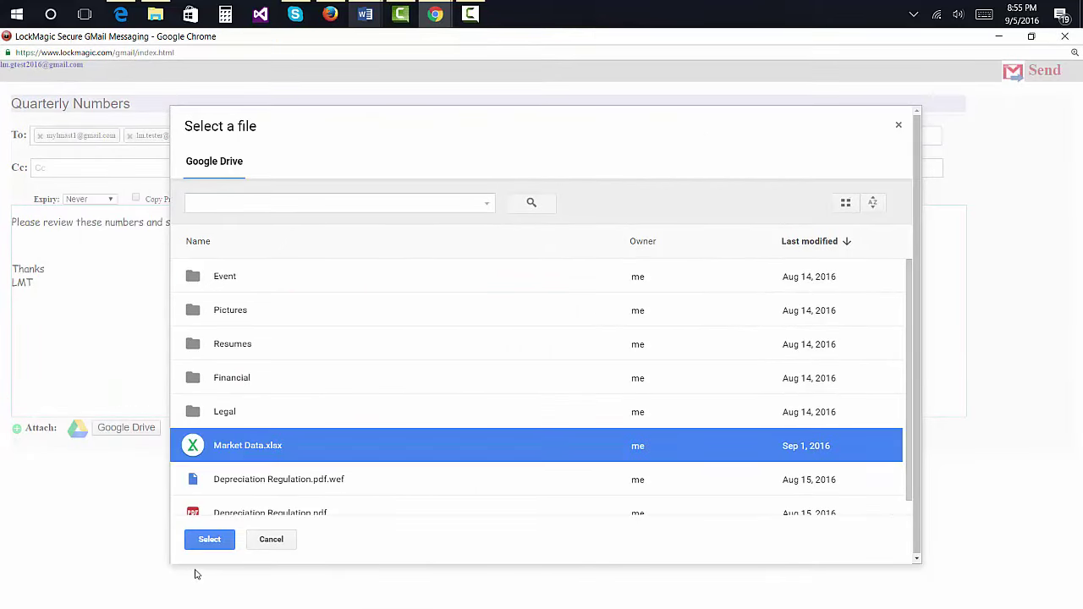
{"action": "left_click", "coordinate": [209, 539]}
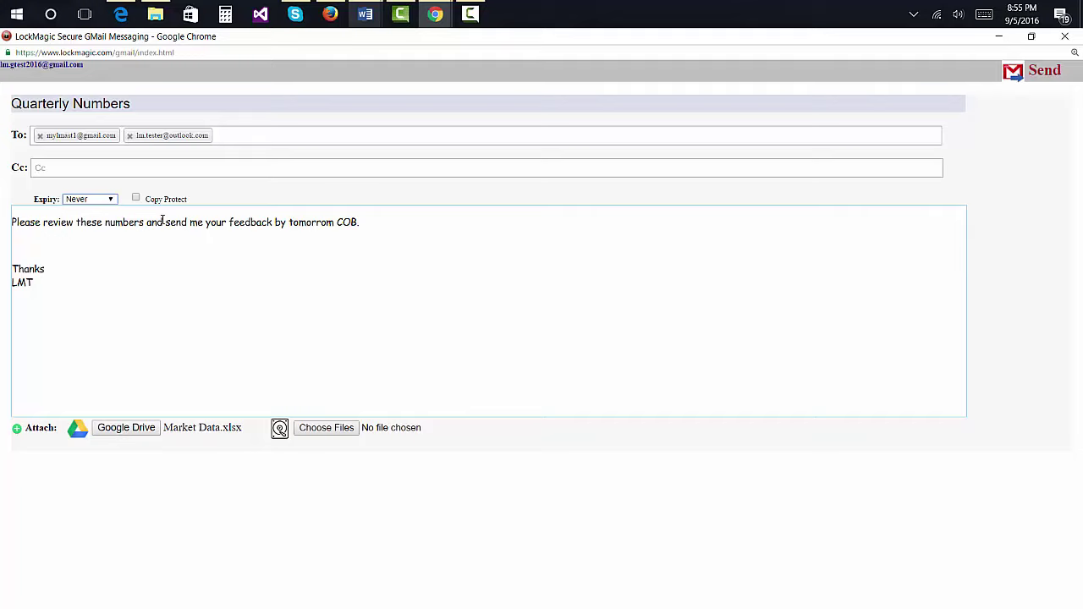
Step: Keep the message expiry at Never and send the encrypted email
{"action": "left_click", "coordinate": [110, 200]}
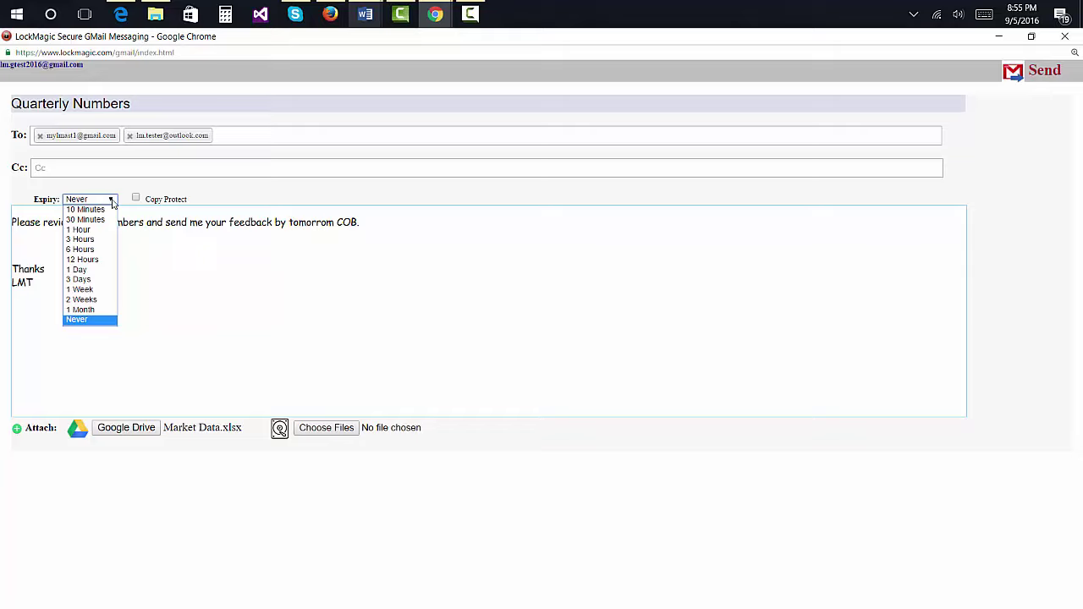
{"action": "left_click", "coordinate": [112, 202]}
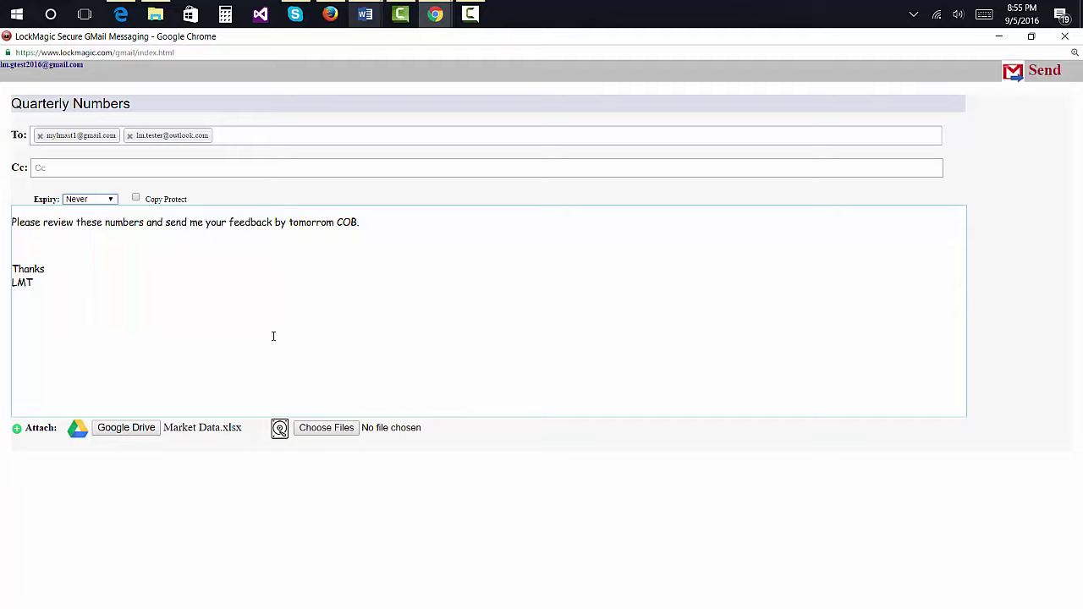
{"action": "left_click", "coordinate": [1049, 80]}
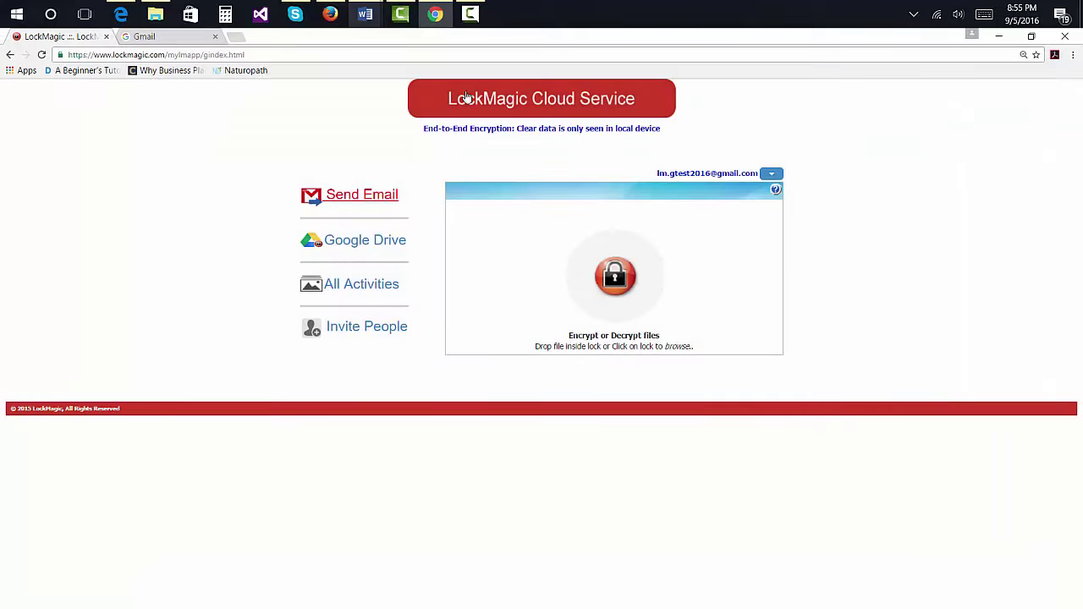
Step: Open Gmail's Sent Mail folder to confirm the Quarterly Numbers message went out
{"action": "left_click", "coordinate": [144, 36]}
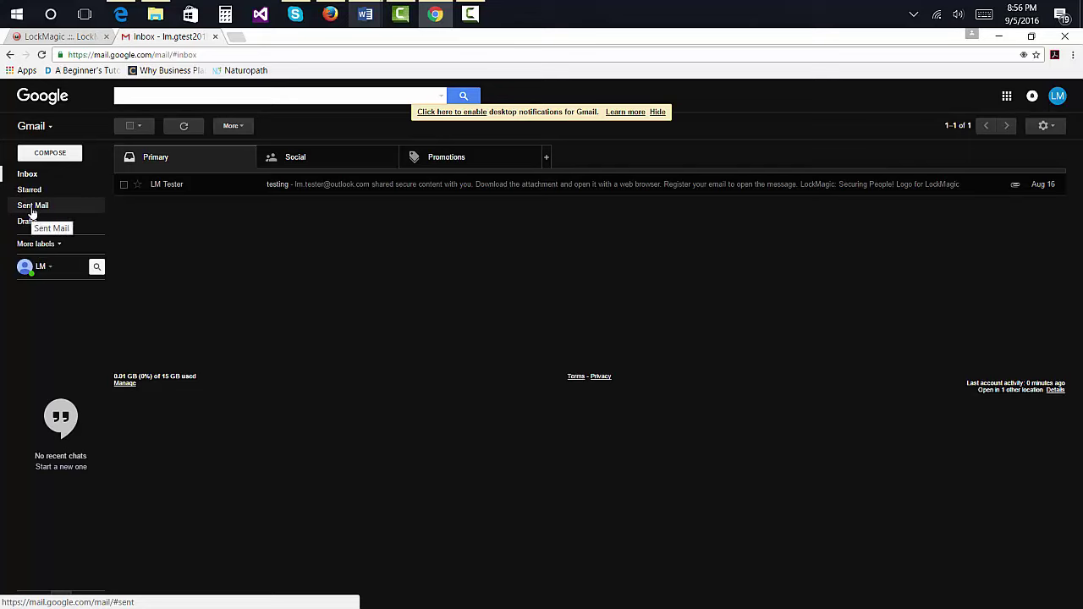
{"action": "left_click", "coordinate": [32, 207]}
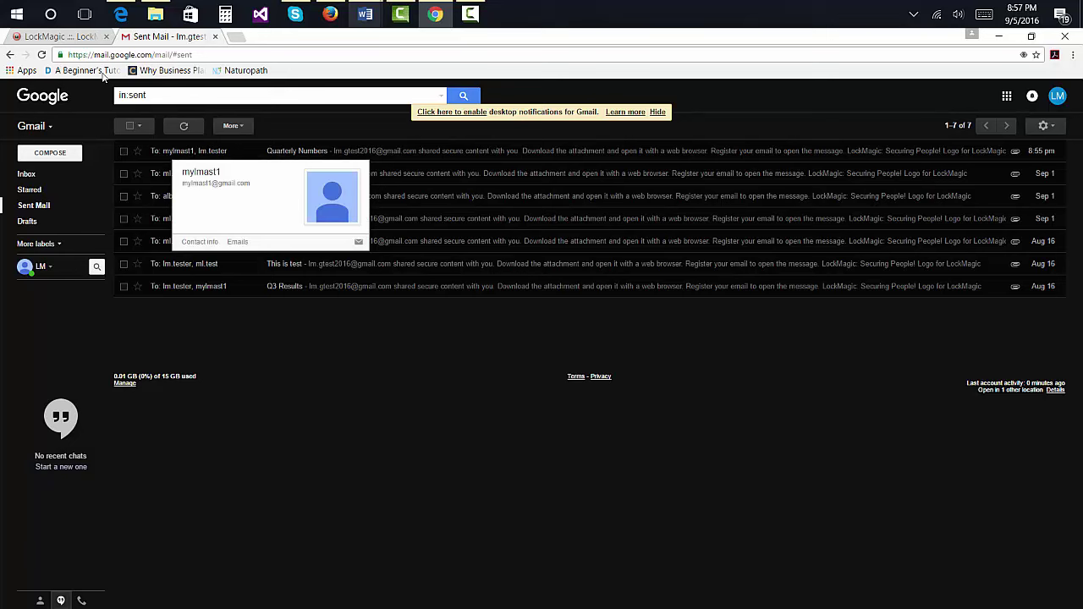
Step: Open the Quarterly Numbers email in Outlook and download its attachment to open in Firefox
{"action": "left_click", "coordinate": [333, 15]}
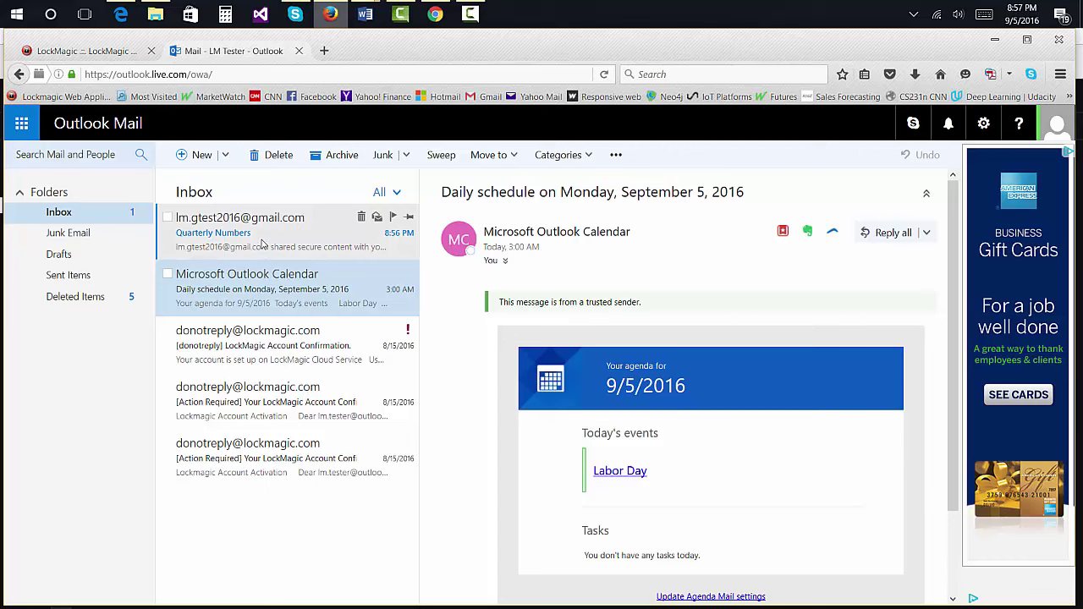
{"action": "left_click", "coordinate": [262, 245]}
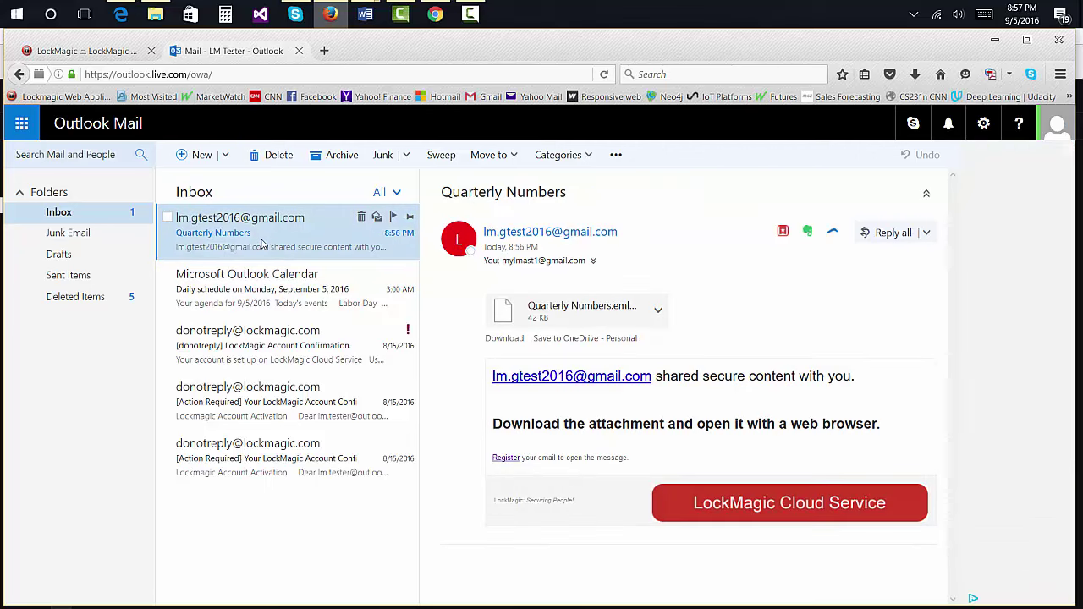
{"action": "left_click", "coordinate": [659, 312]}
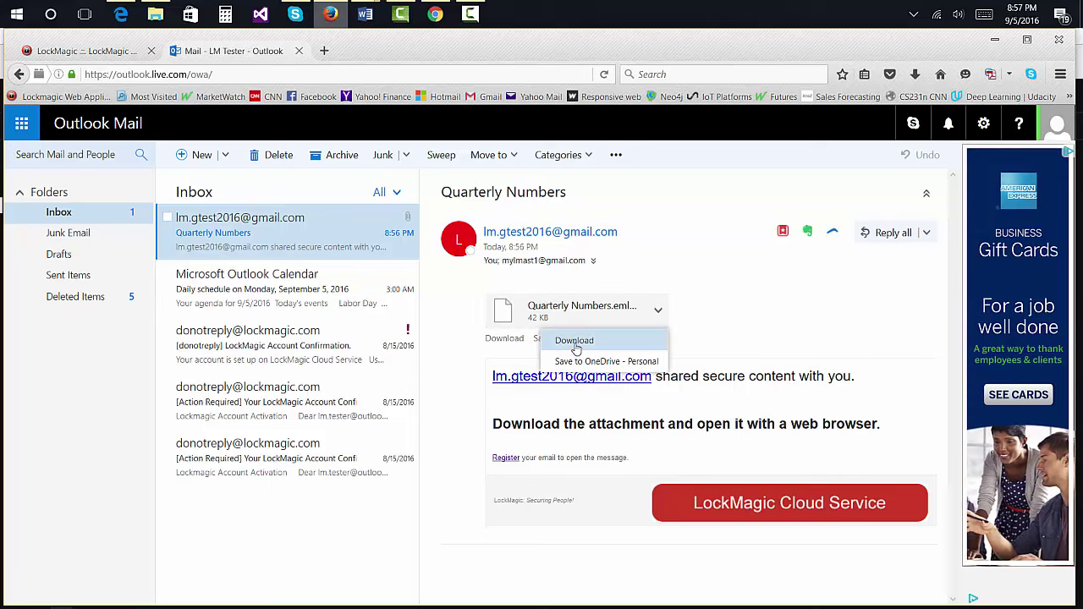
{"action": "left_click", "coordinate": [574, 347]}
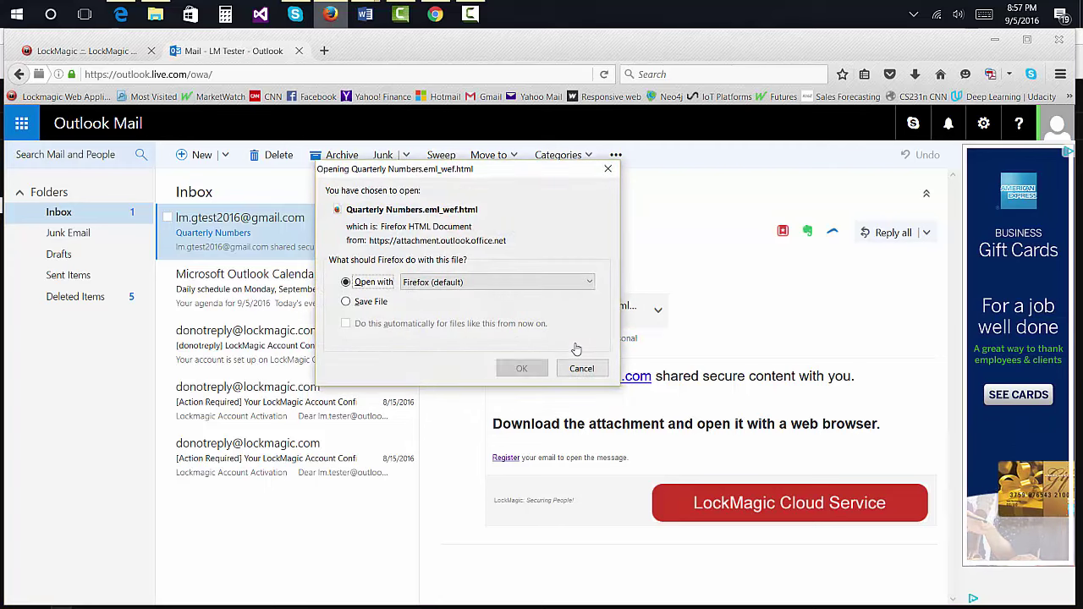
{"action": "left_click", "coordinate": [521, 368]}
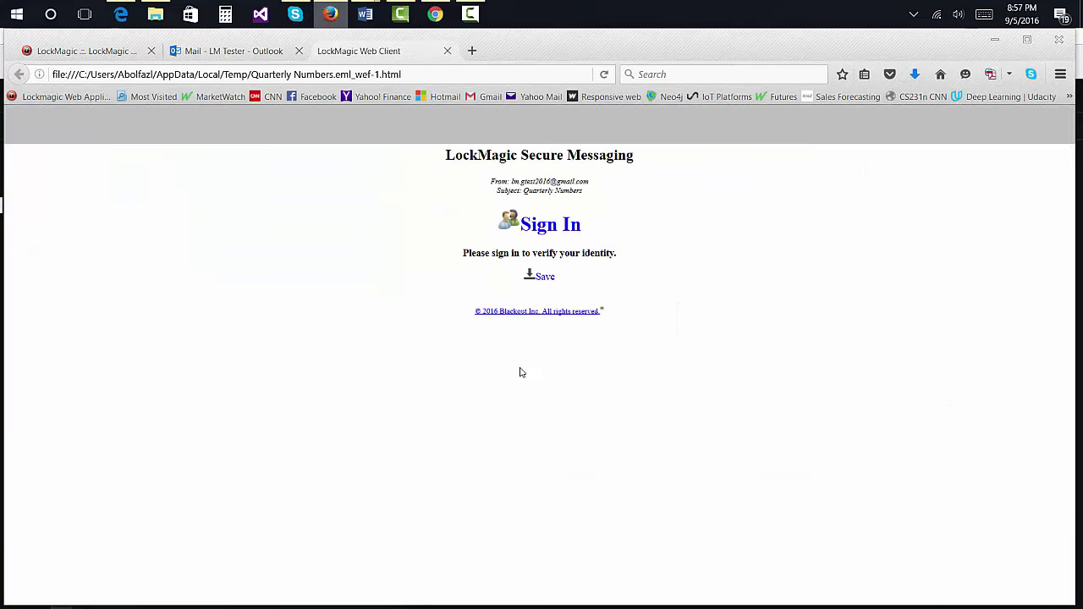
Step: Sign in to LockMagic with the recipient's Outlook e-mail and password to decrypt the message
{"action": "left_click", "coordinate": [540, 227]}
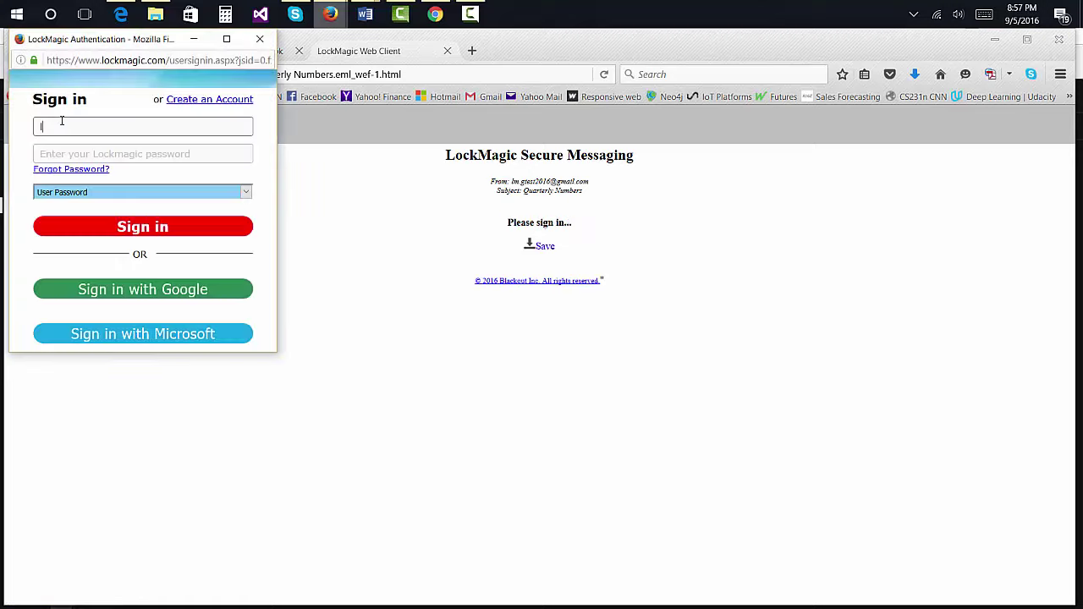
{"action": "left_click", "coordinate": [53, 156]}
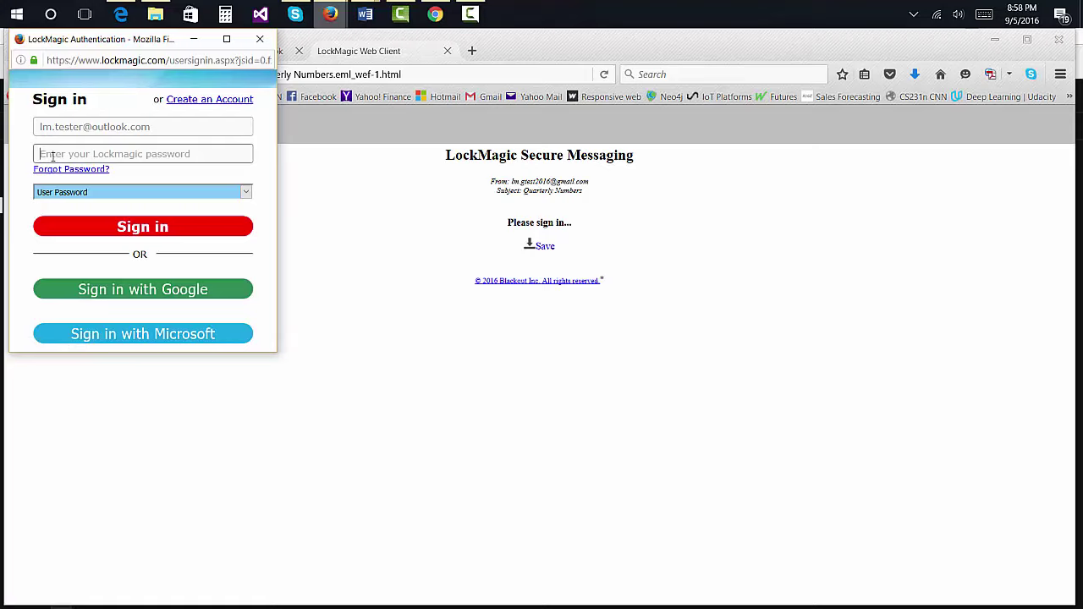
{"action": "type", "text": "****"}
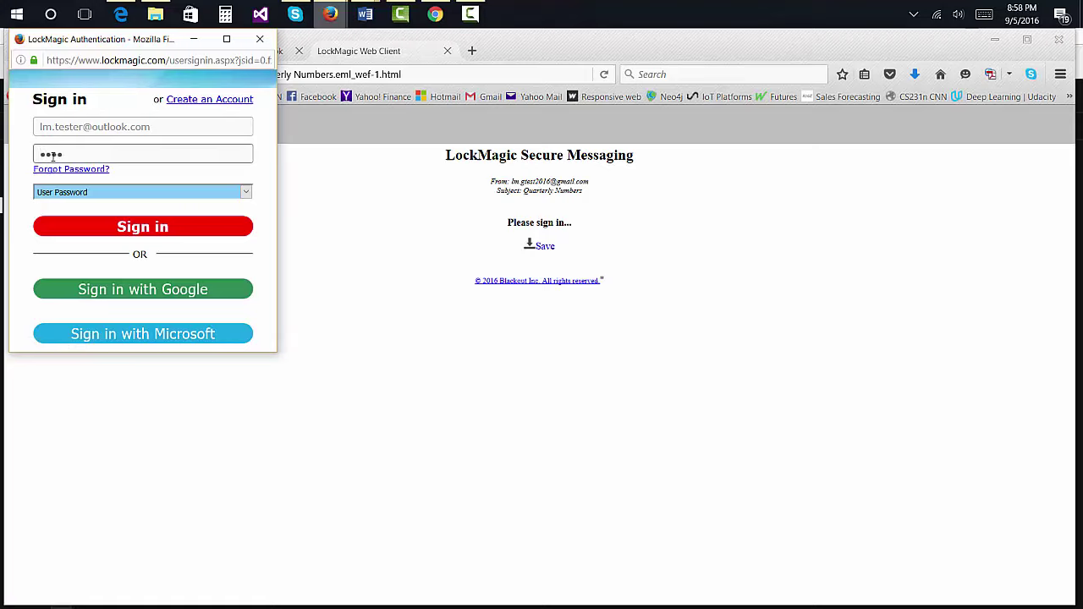
{"action": "type", "text": "*****"}
{"action": "left_click", "coordinate": [106, 236]}
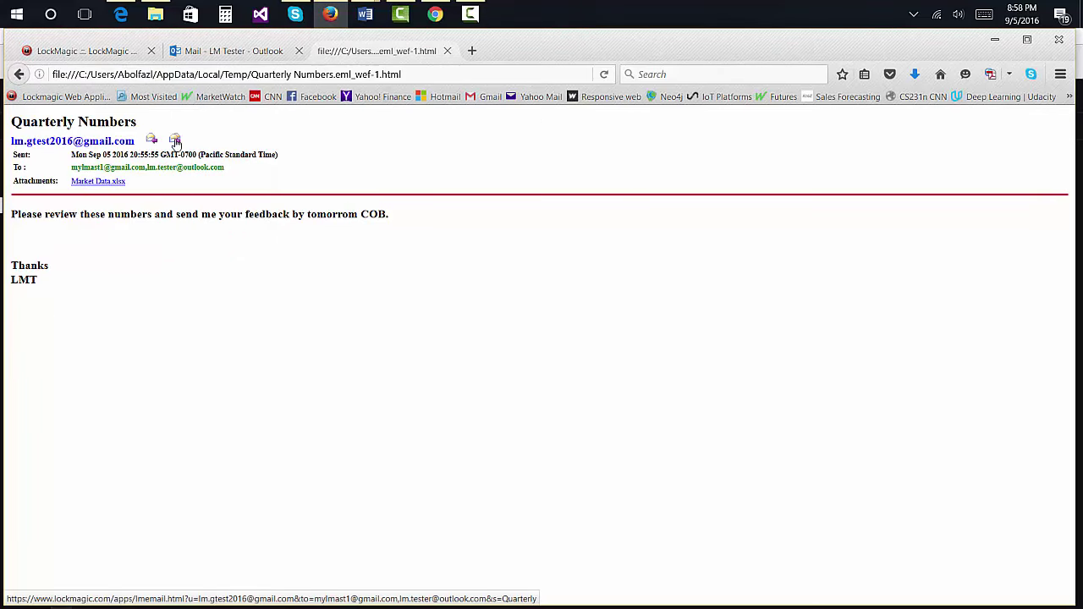
Step: View Market Data.xlsx in Excel, close it, and begin a reply to all recipients
{"action": "left_click", "coordinate": [98, 181]}
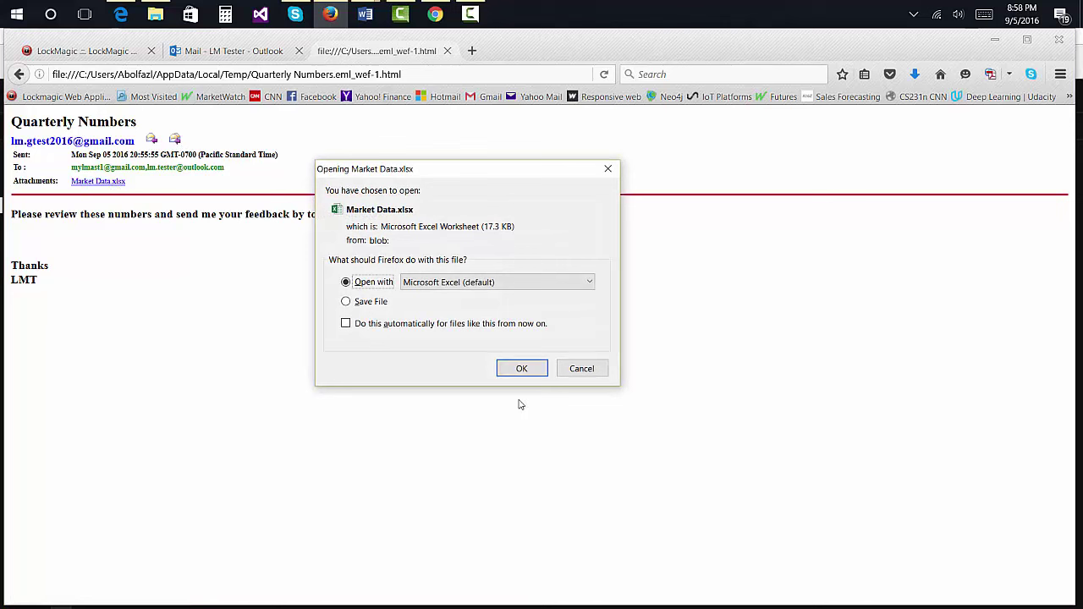
{"action": "left_click", "coordinate": [522, 368]}
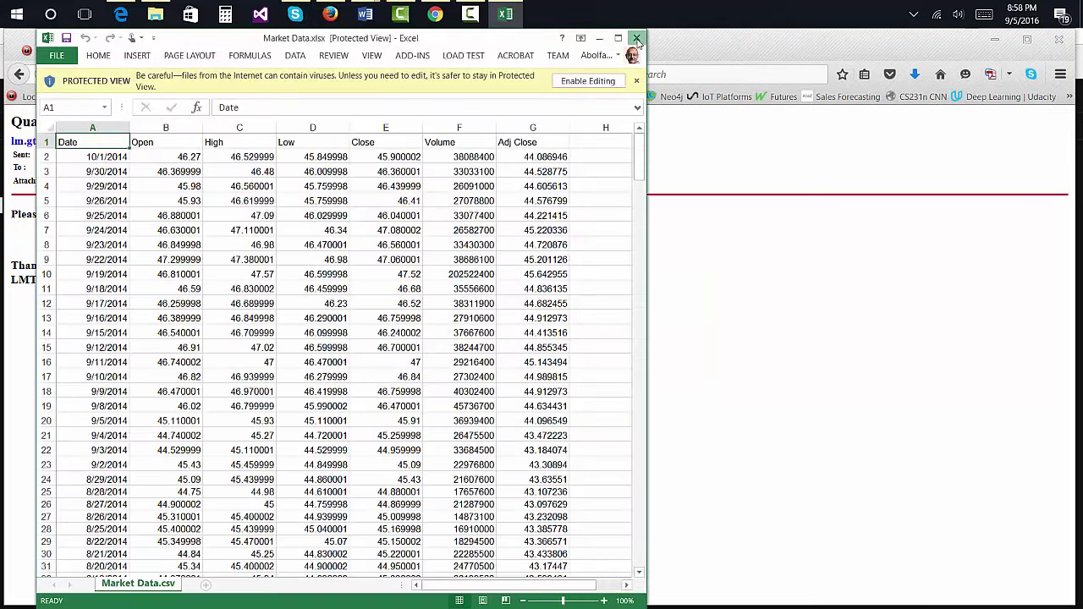
{"action": "left_click", "coordinate": [637, 39]}
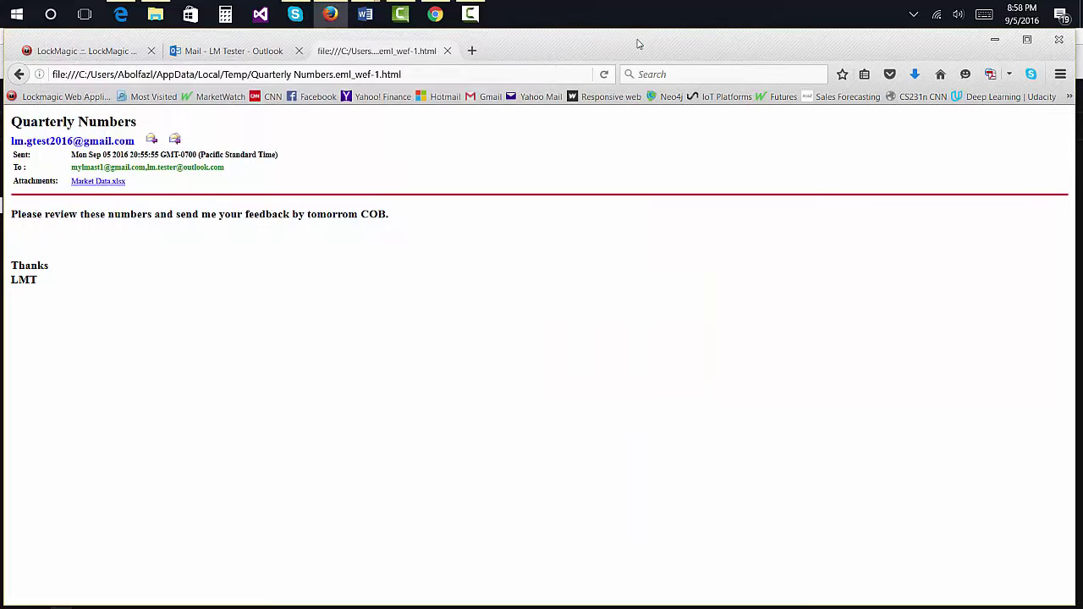
{"action": "left_click", "coordinate": [175, 140]}
Step: Type the reply 'They look okay! LT' and send it
{"action": "left_click", "coordinate": [115, 279]}
{"action": "type", "text": "Theye"}
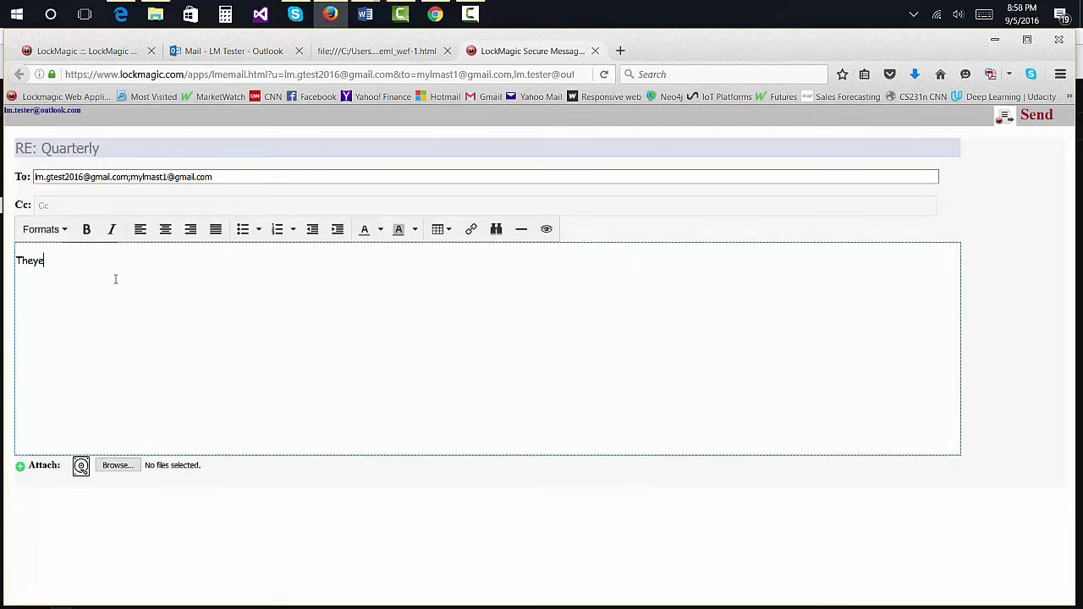
{"action": "key", "text": "BackSpace"}
{"action": "type", "text": "look ok"}
{"action": "type", "text": "ay! "}
{"action": "type", "text": "LT"}
{"action": "left_click", "coordinate": [1039, 119]}
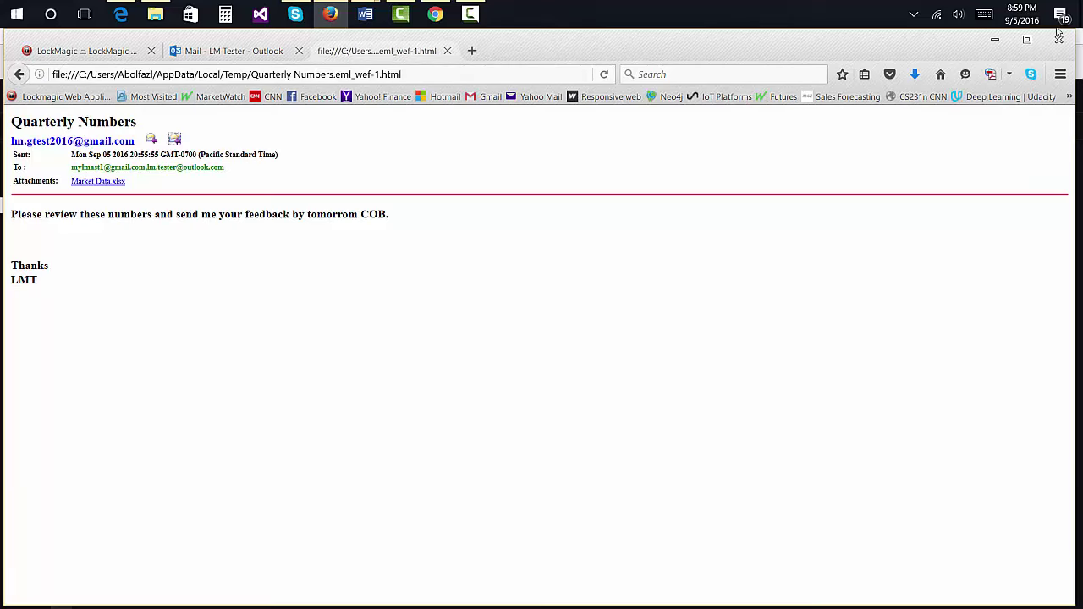
Step: Forward the Quarterly Numbers email with the note 'Did you see this?'
{"action": "left_click", "coordinate": [228, 51]}
{"action": "left_click", "coordinate": [927, 232]}
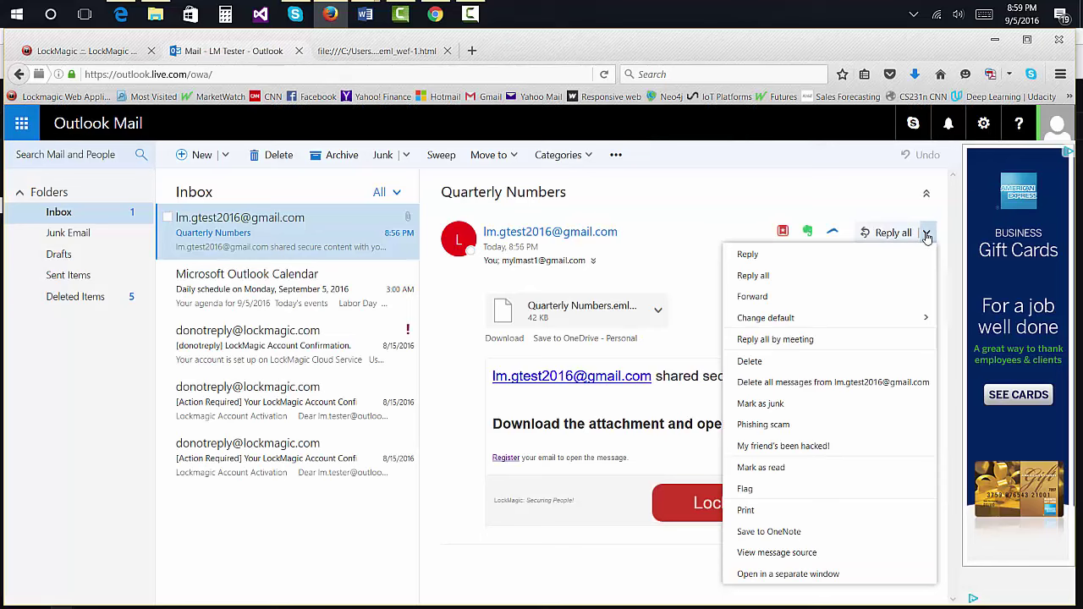
{"action": "left_click", "coordinate": [745, 292]}
{"action": "left_click", "coordinate": [467, 315]}
{"action": "type", "text": "Did you "}
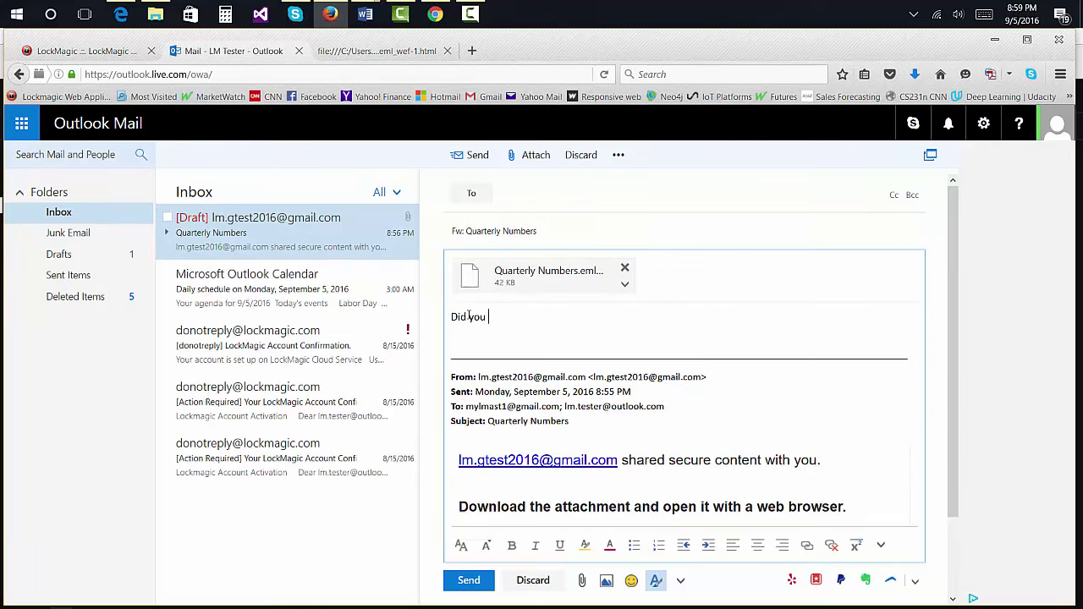
{"action": "type", "text": "see this?"}
Step: Address the forward to the Yahoo Mail contact and send it
{"action": "left_click", "coordinate": [510, 194]}
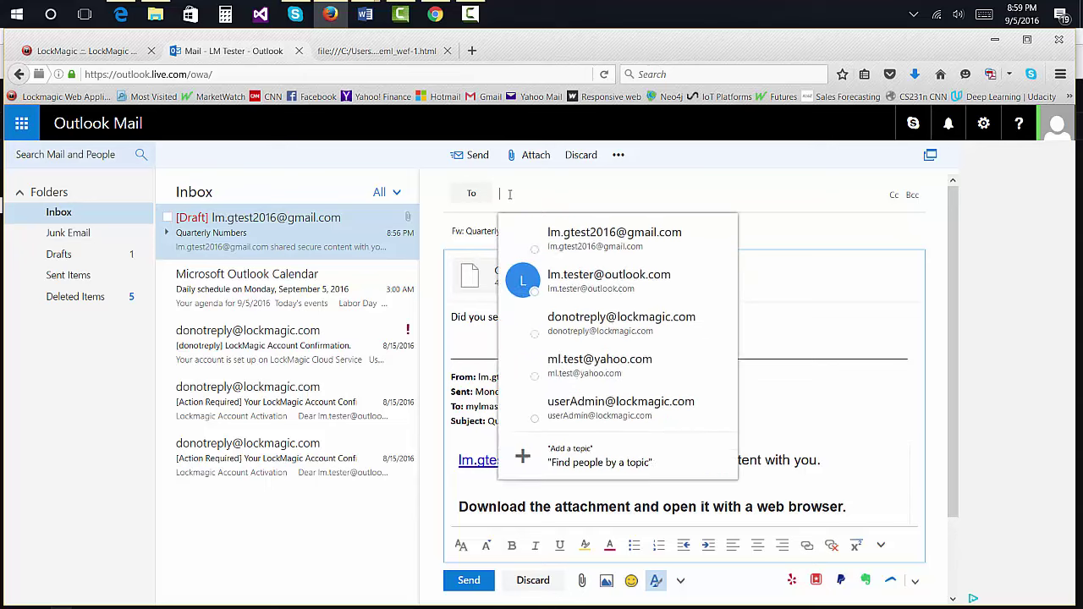
{"action": "type", "text": "ml"}
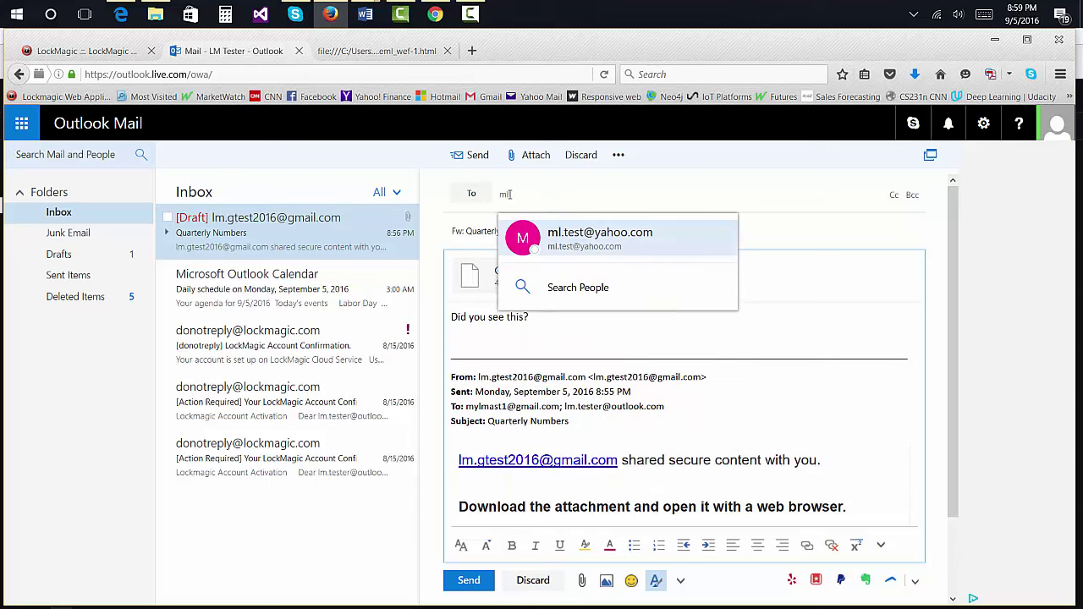
{"action": "left_click", "coordinate": [592, 240]}
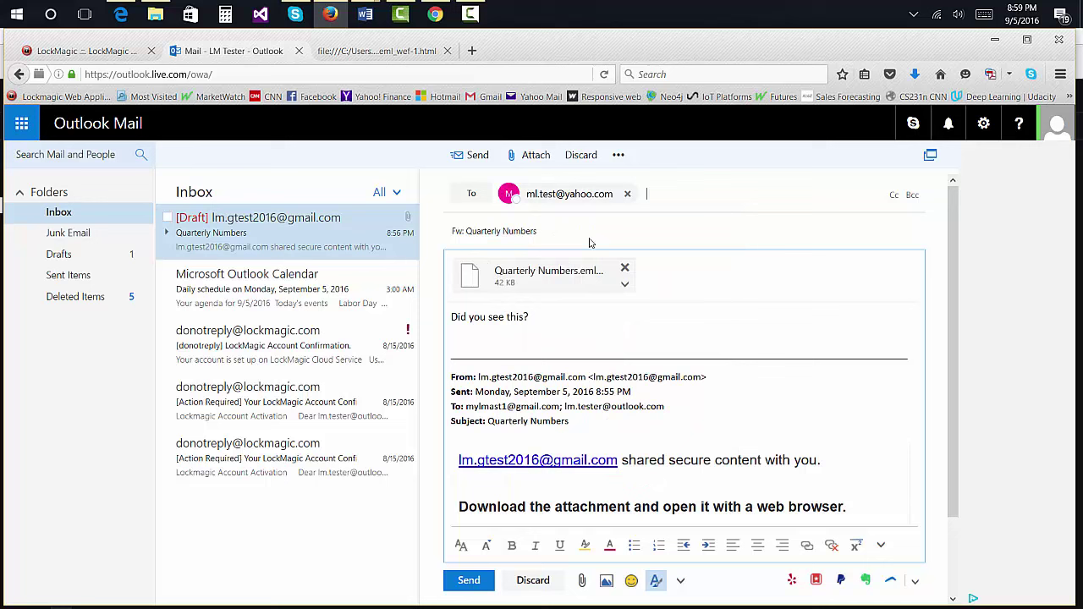
{"action": "left_click", "coordinate": [474, 156]}
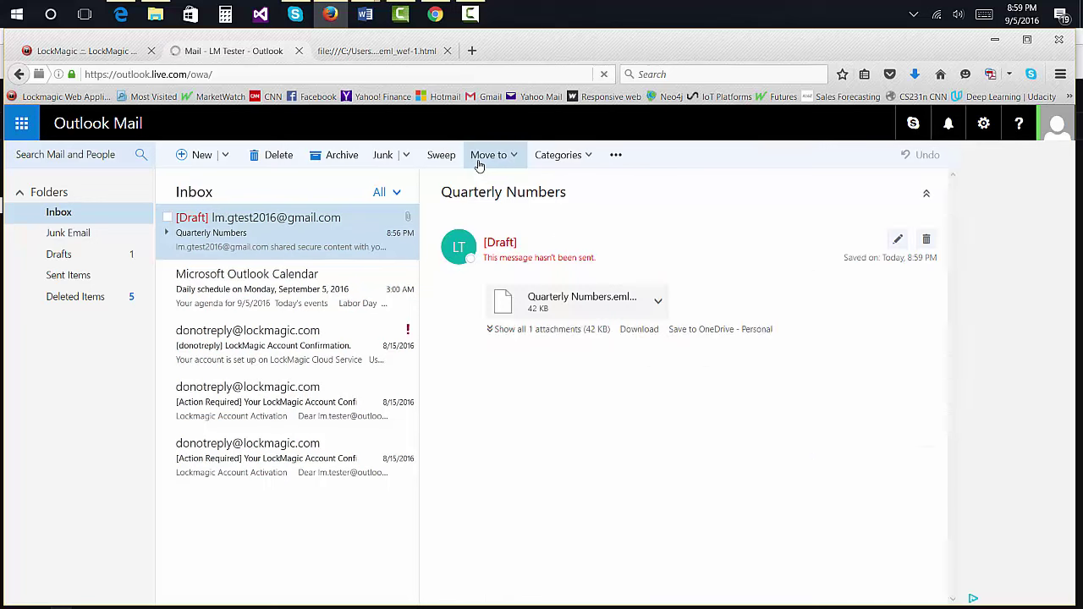
Step: Open the forwarded 'Fw: Quarterly Numbers' email in the Yahoo Mail inbox
{"action": "left_click", "coordinate": [121, 14]}
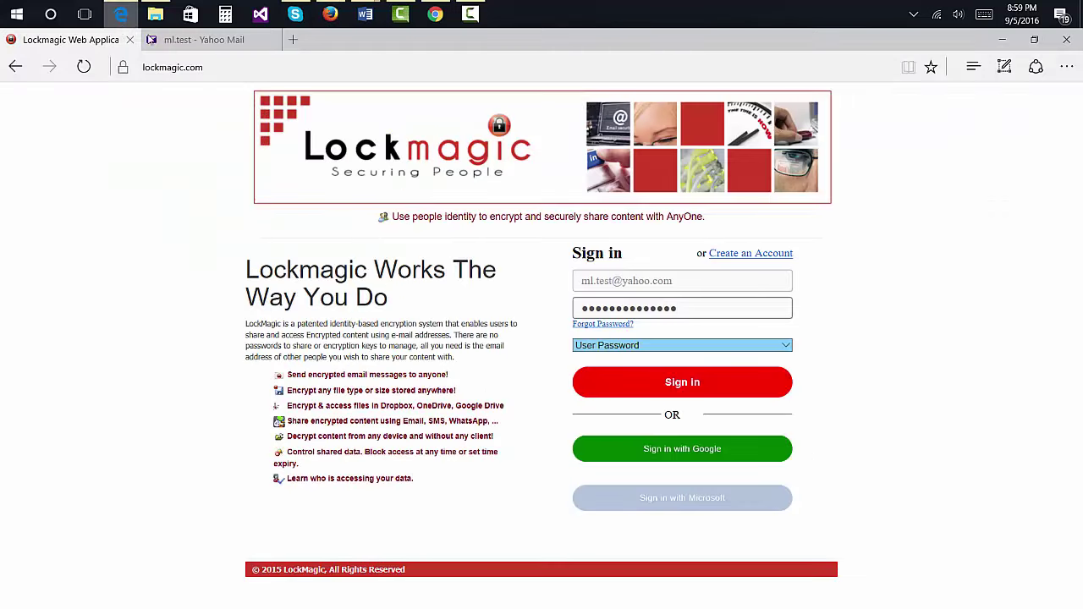
{"action": "left_click", "coordinate": [171, 40]}
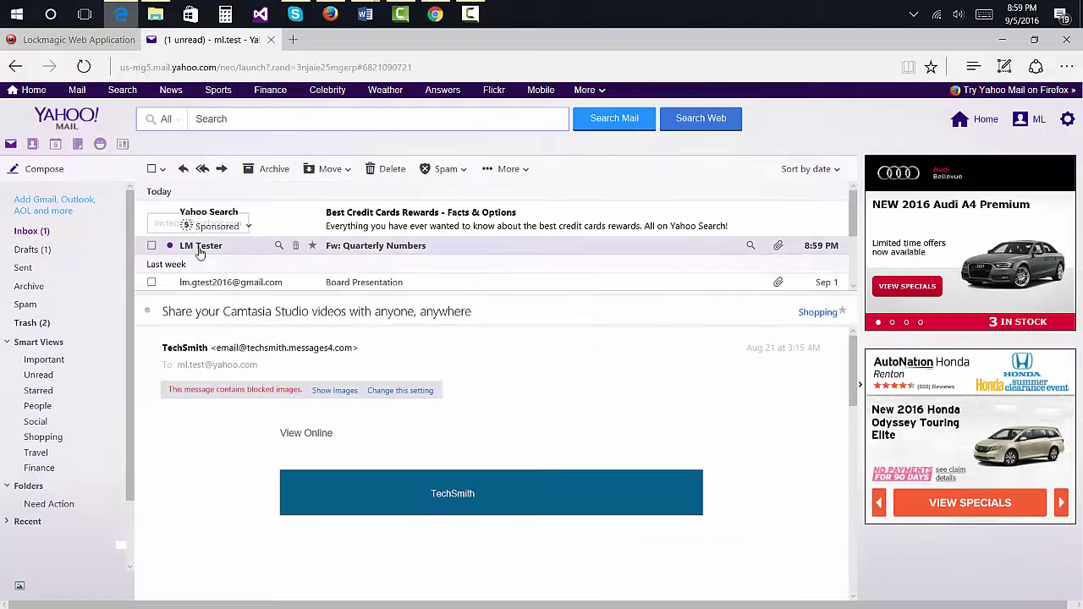
{"action": "left_click", "coordinate": [200, 248]}
{"action": "left_click", "coordinate": [341, 394]}
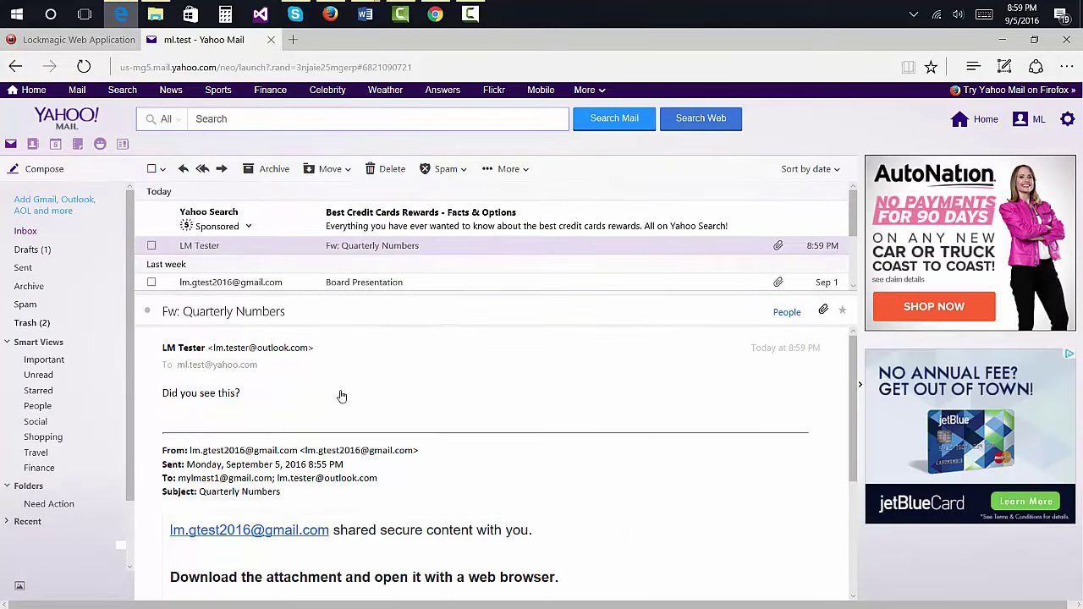
{"action": "scroll", "coordinate": [342, 395], "scroll_direction": "down", "scroll_amount": 3}
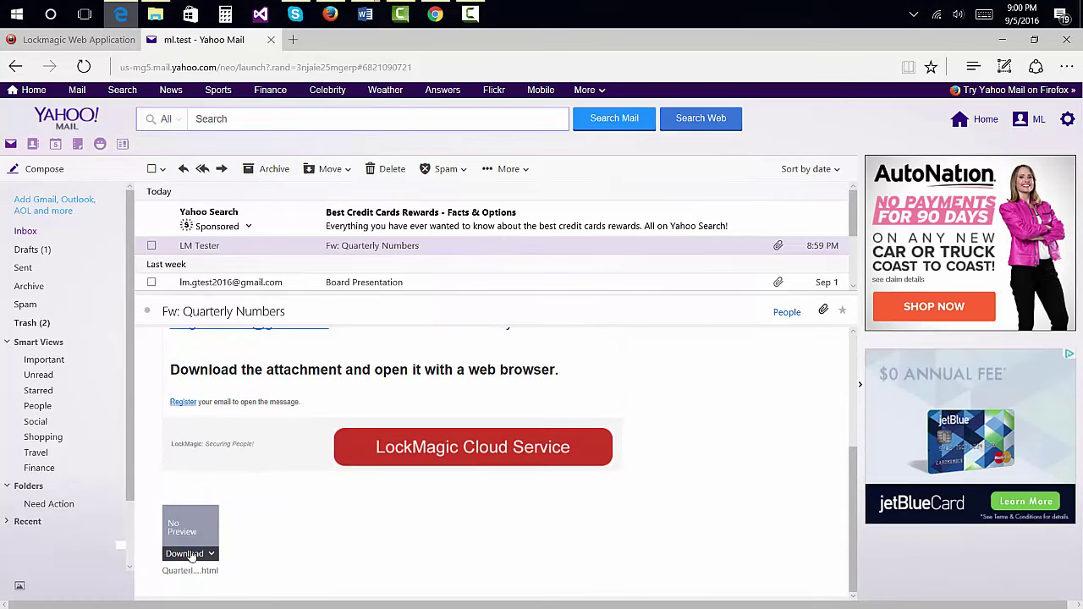
Step: Save the encrypted HTML attachment to the computer and open it
{"action": "left_click", "coordinate": [211, 555]}
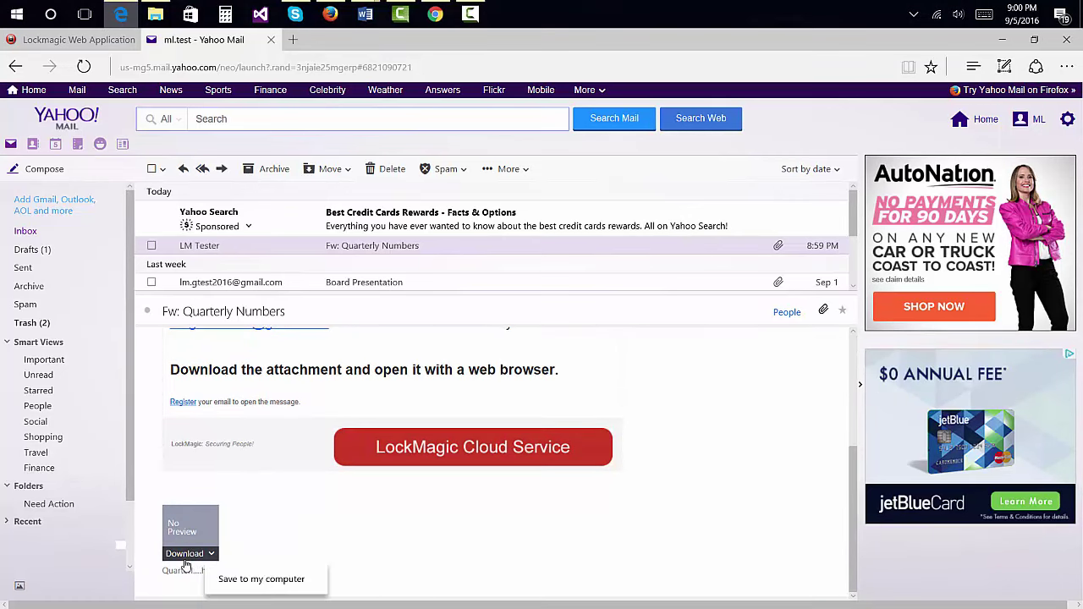
{"action": "left_click", "coordinate": [258, 580]}
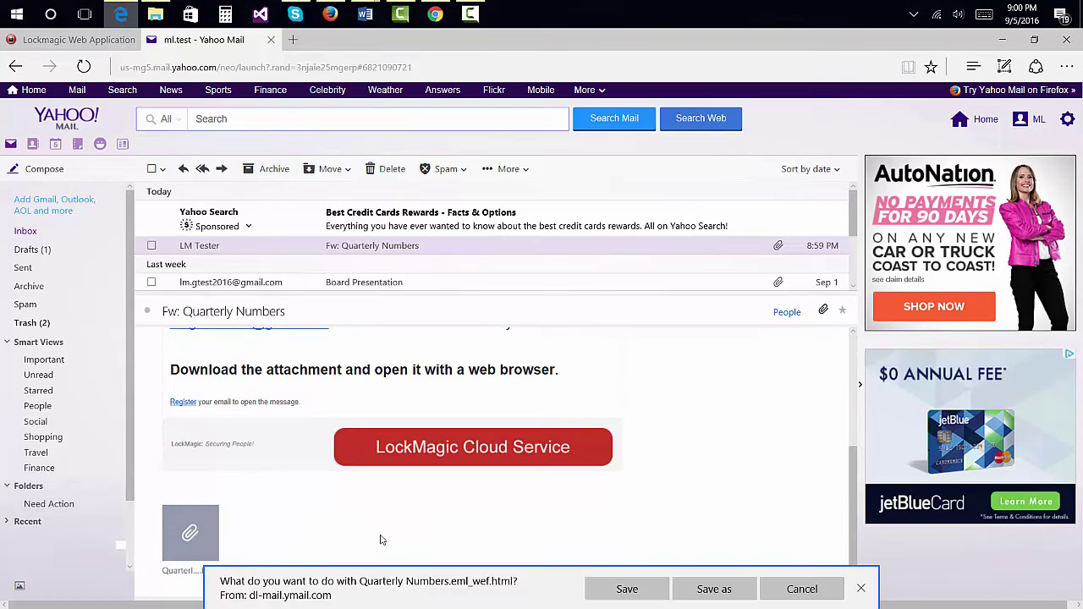
{"action": "left_click", "coordinate": [627, 589]}
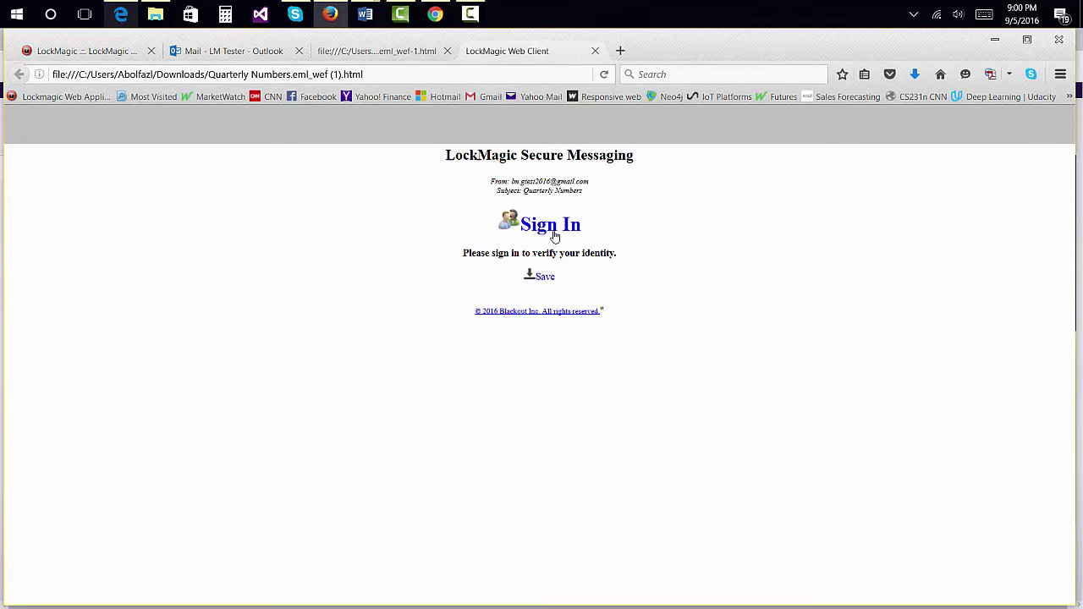
Step: Sign in to LockMagic with the Yahoo recipient's e-mail address and password
{"action": "left_click", "coordinate": [554, 232]}
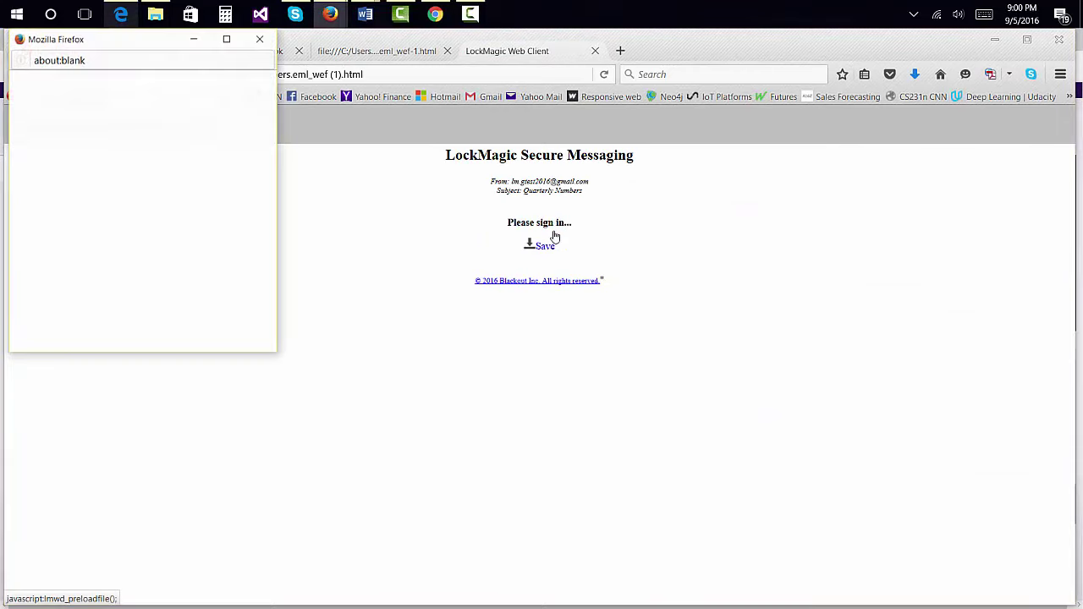
{"action": "left_click", "coordinate": [50, 126]}
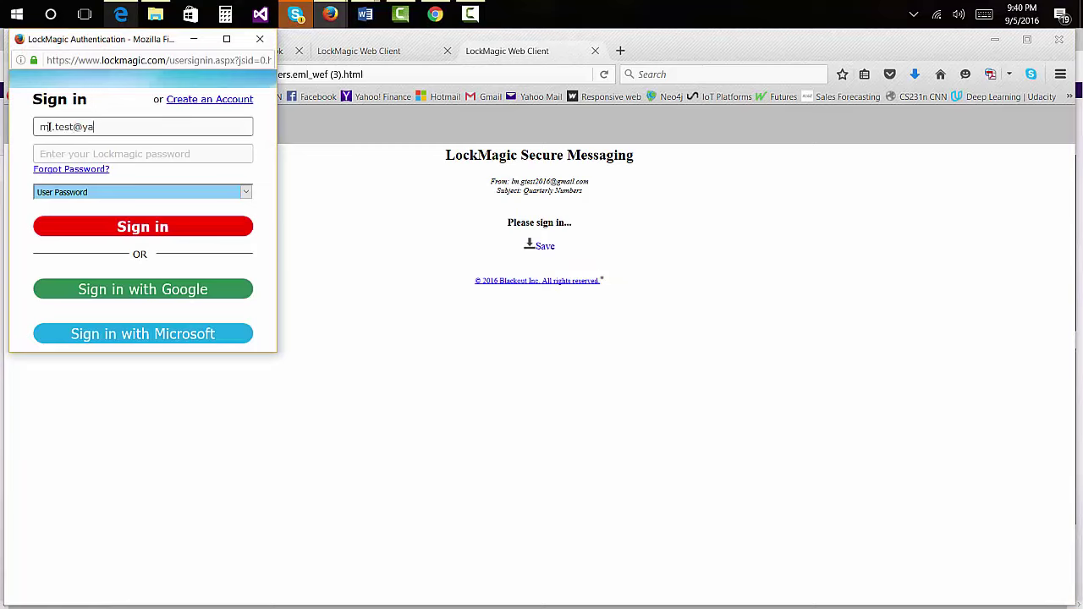
{"action": "key", "text": "Tab"}
{"action": "type", "text": "********"}
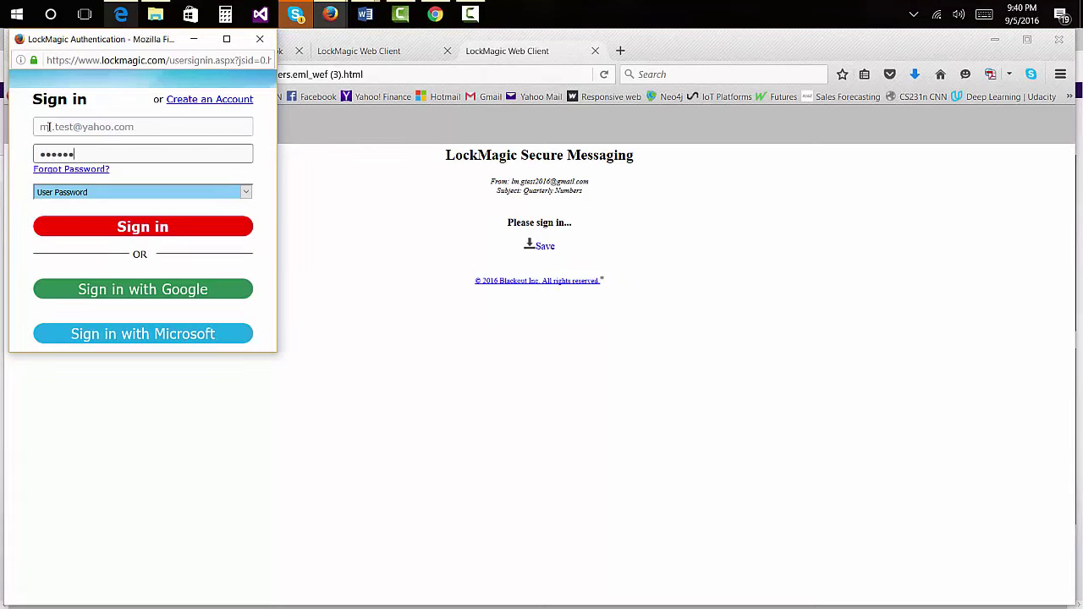
{"action": "left_click", "coordinate": [111, 236]}
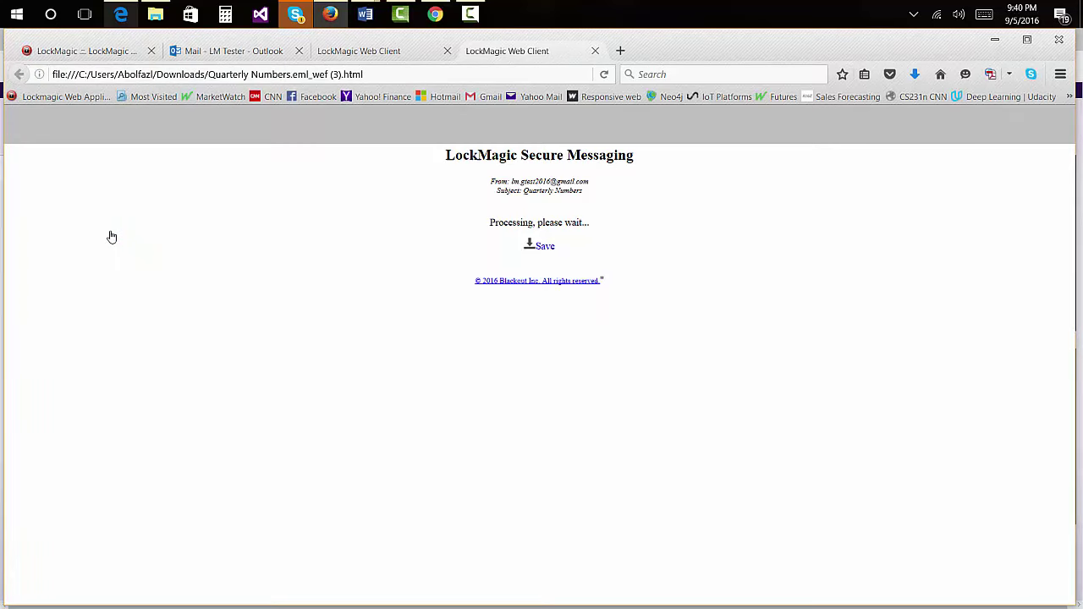